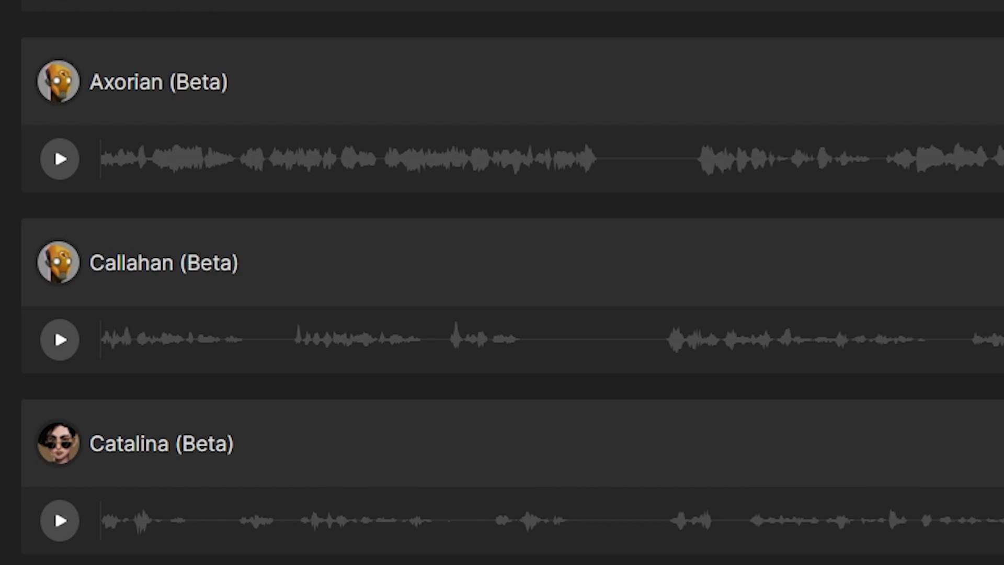
# Step: Replace the line with 'You're an ugly troll!' and filter the voices to Canadian accents
pyautogui.moveTo(130, 151); pyautogui.dragTo(286, 153)
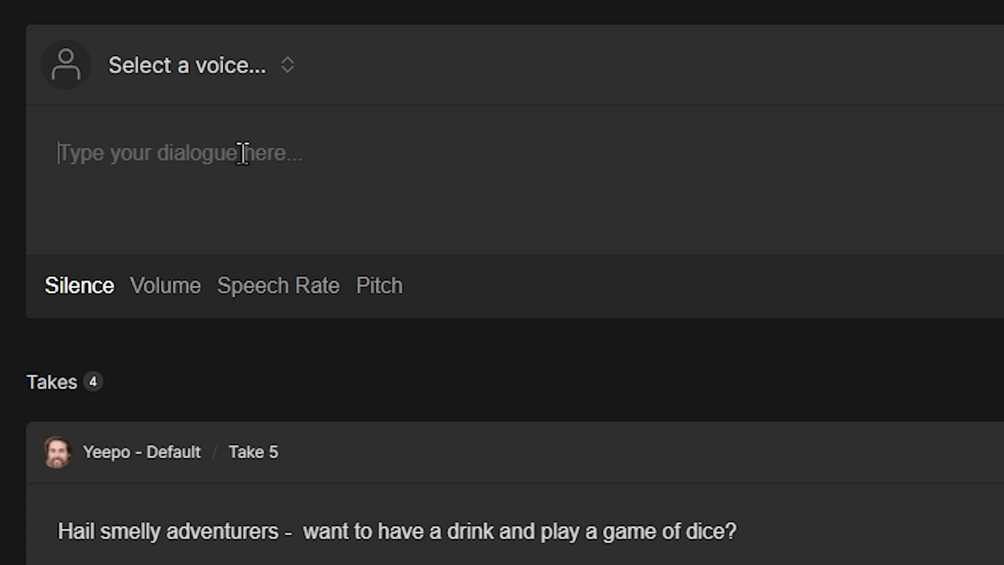
pyautogui.write("You're an ugly troll!")
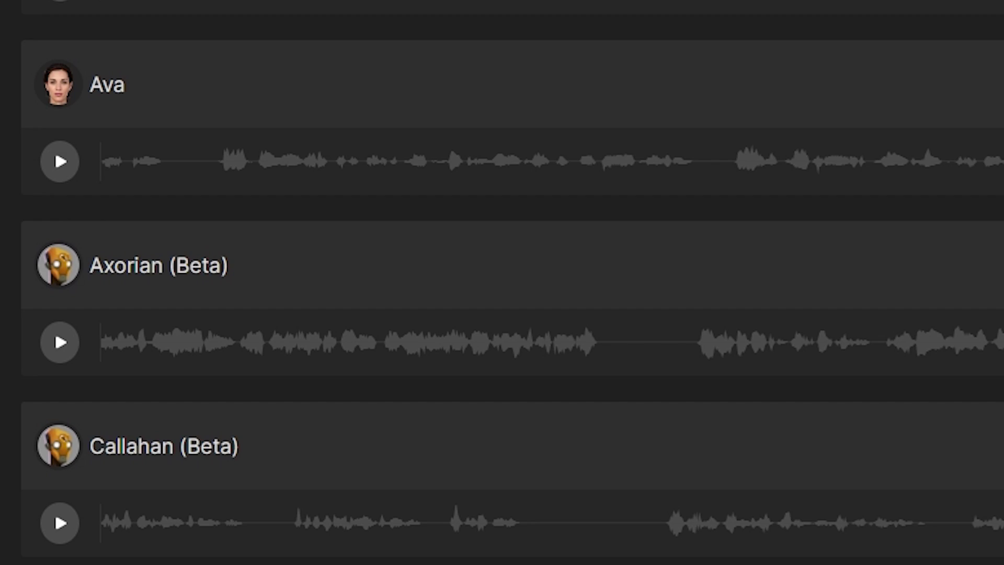
pyautogui.scroll(-6, 502, 282)
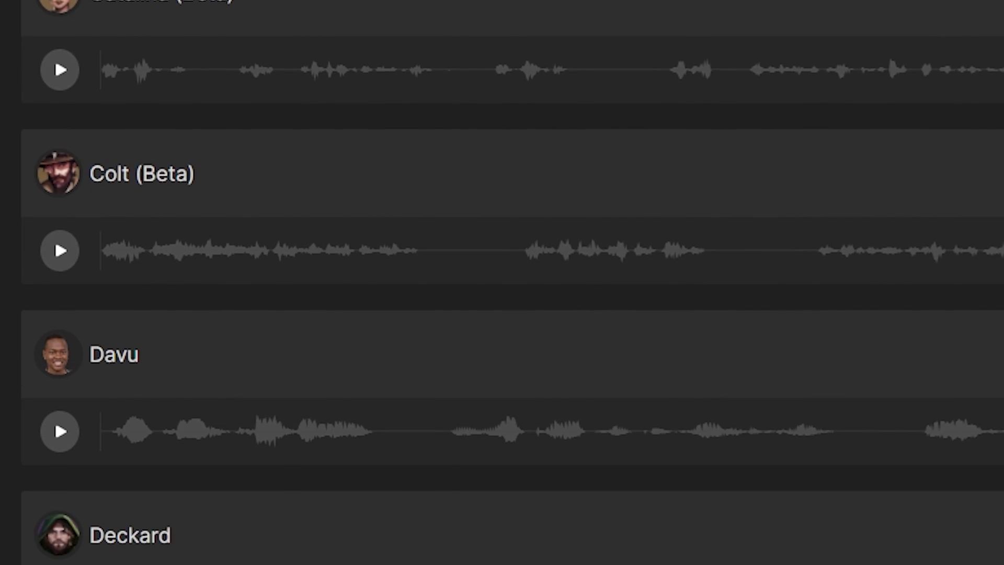
pyautogui.scroll(-3, 502, 282)
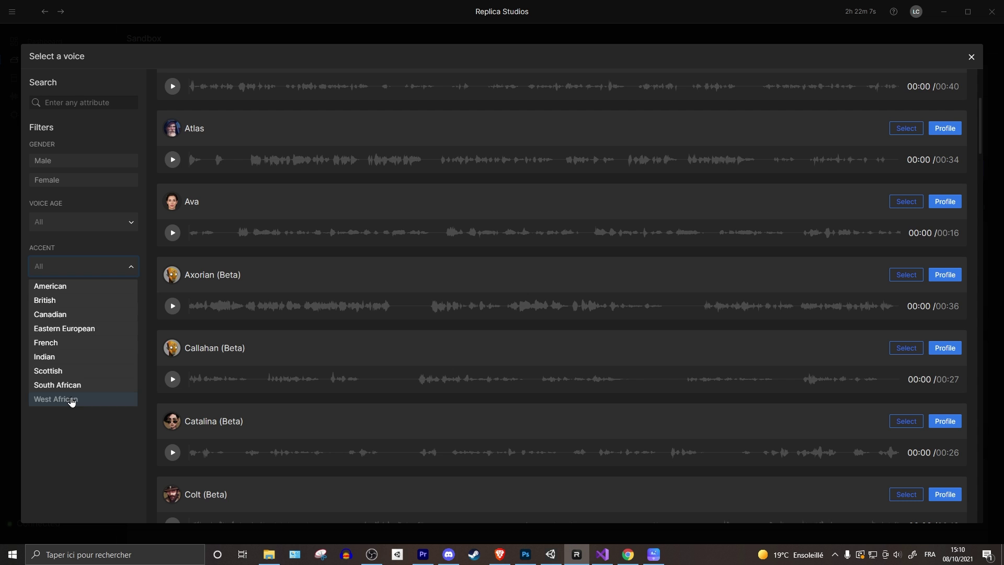
pyautogui.click(67, 314)
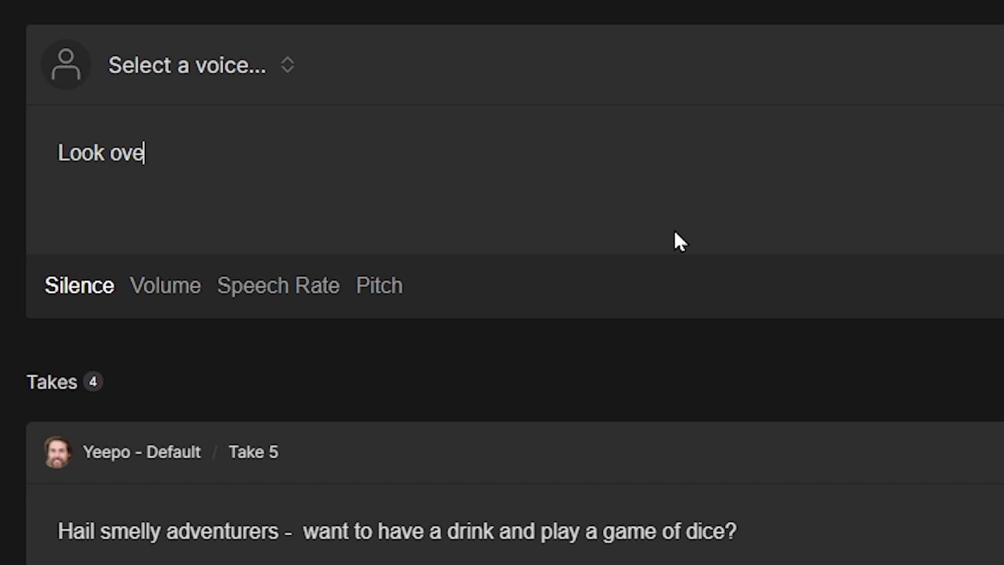
# Step: Finish typing the line 'Look over there! The misty mountains...'
pyautogui.write('r there! The misty mountains...')
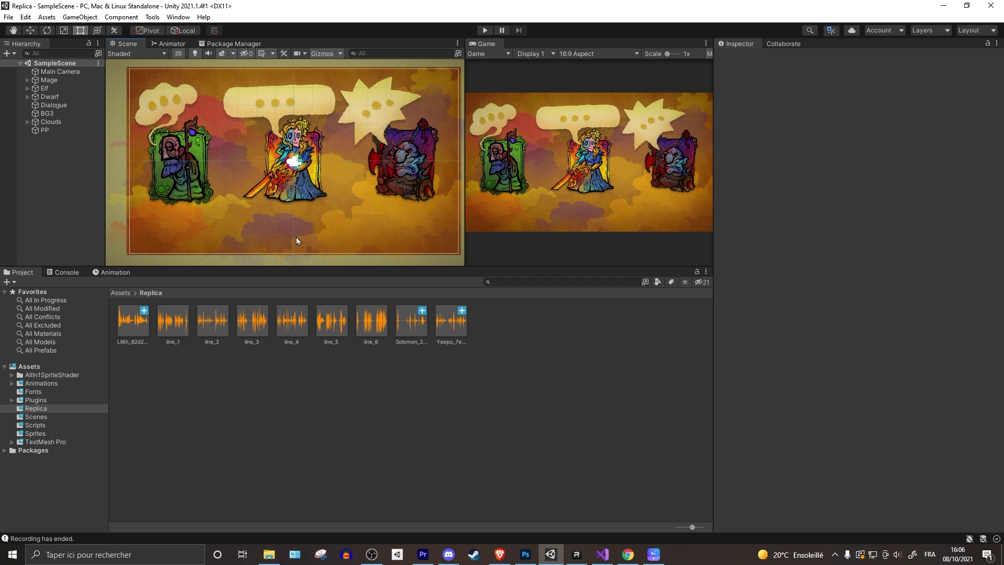
# Step: Lower the divider between the Scene/Game views and the Project panel
pyautogui.moveTo(312, 267); pyautogui.dragTo(315, 278)
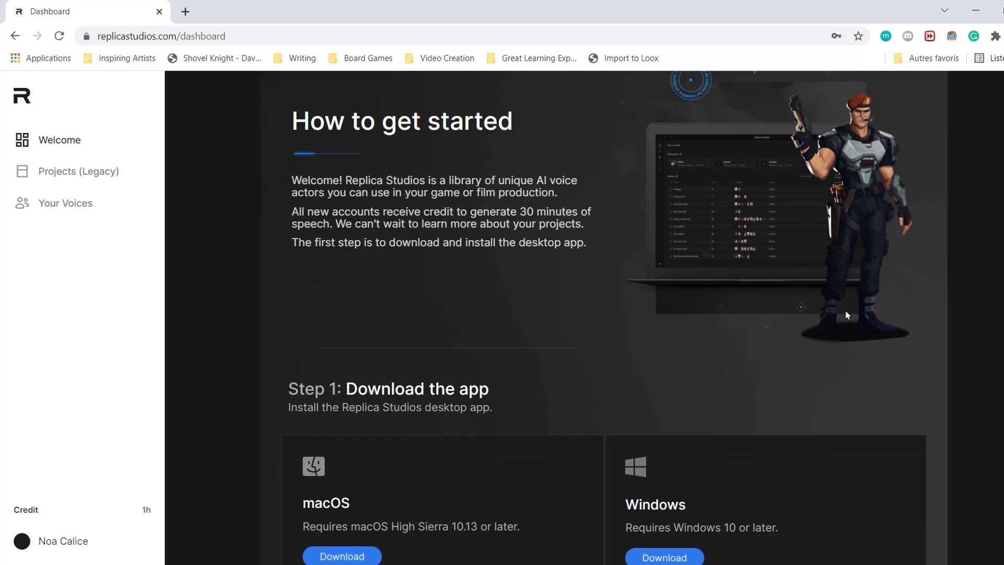
# Step: Download the Unity bridging plugin and paste its TGZ into Documents\Replica\Packages
pyautogui.scroll(-5, 846, 314)
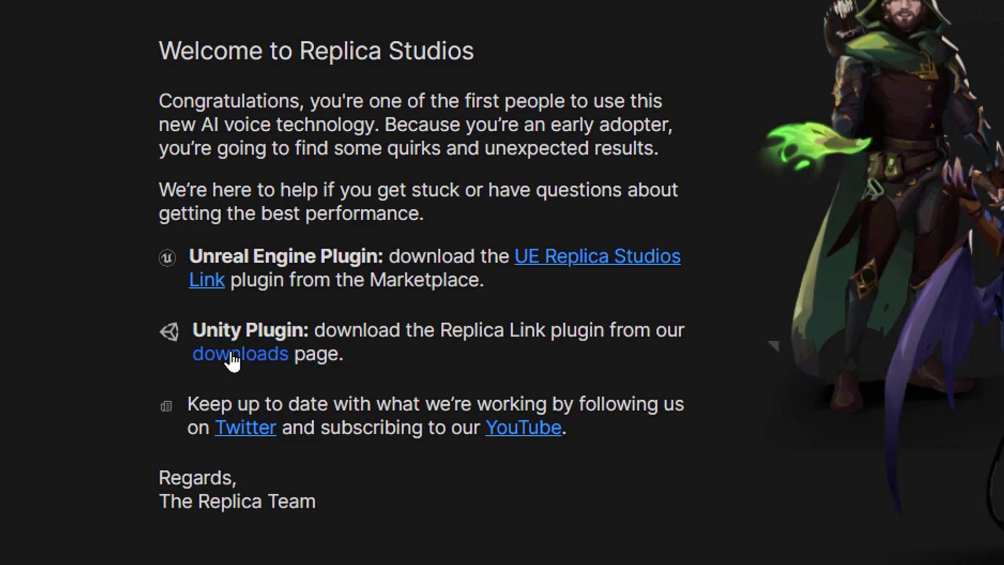
pyautogui.click(232, 355)
pyautogui.scroll(-5, 785, 372)
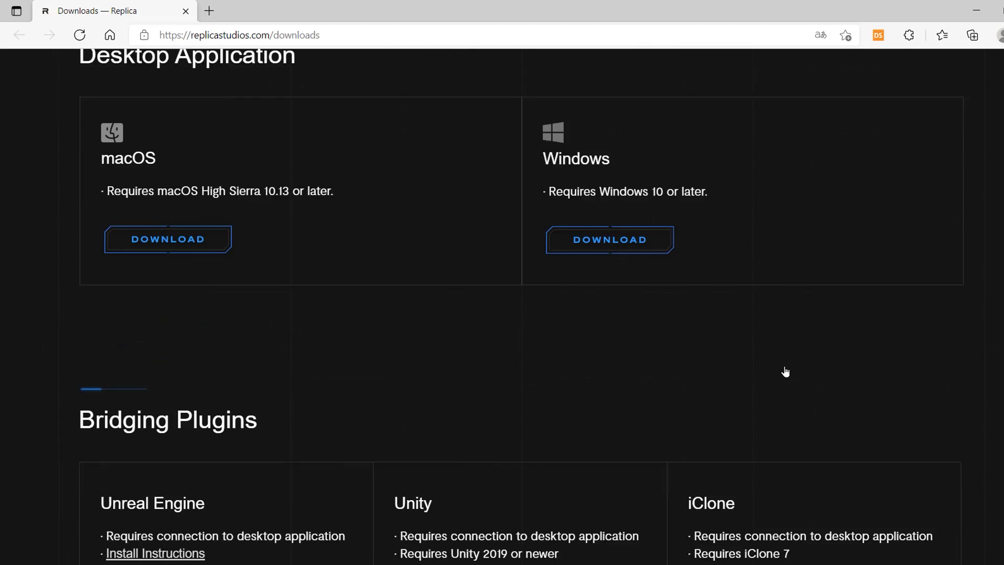
pyautogui.scroll(-3, 785, 371)
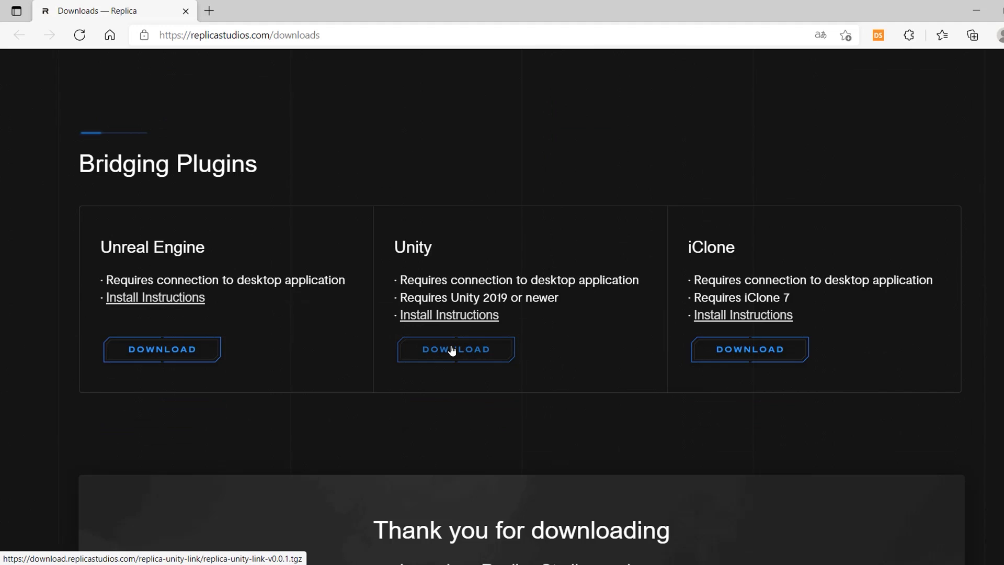
pyautogui.click(453, 351)
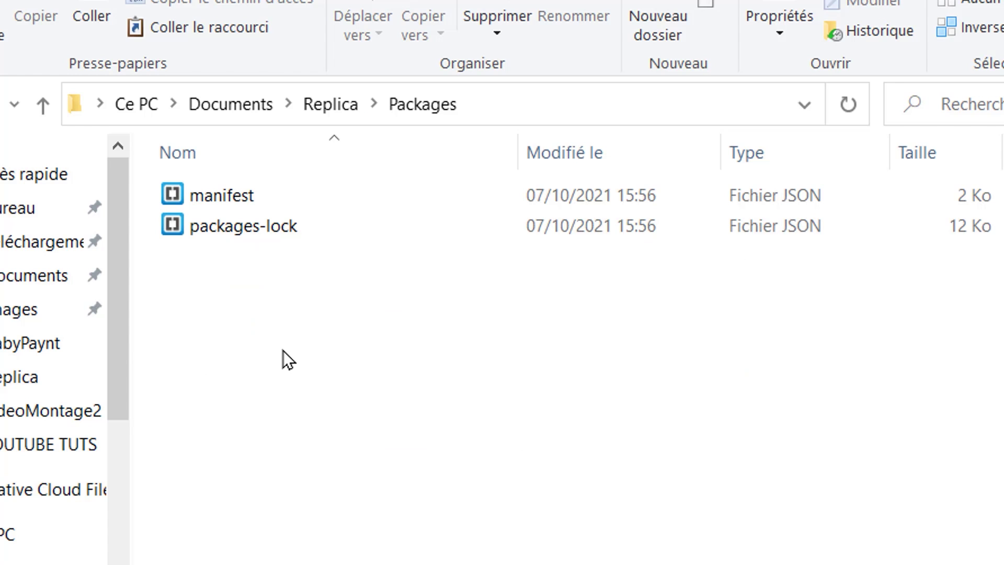
pyautogui.hotkey('ctrl', 'v')
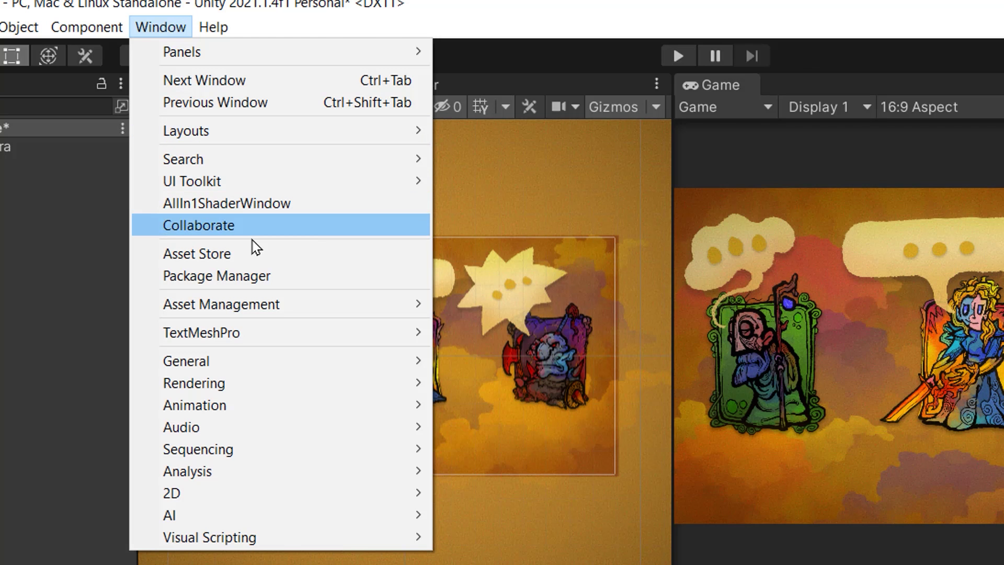
# Step: Add the replica-unity-link-v0.0.1 tarball through Unity's Package Manager
pyautogui.click(275, 277)
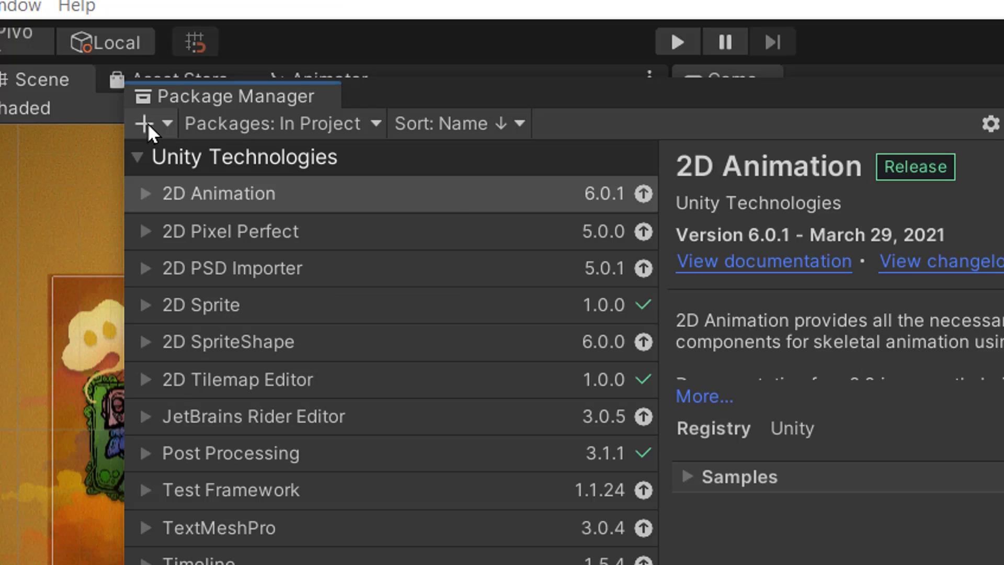
pyautogui.click(146, 122)
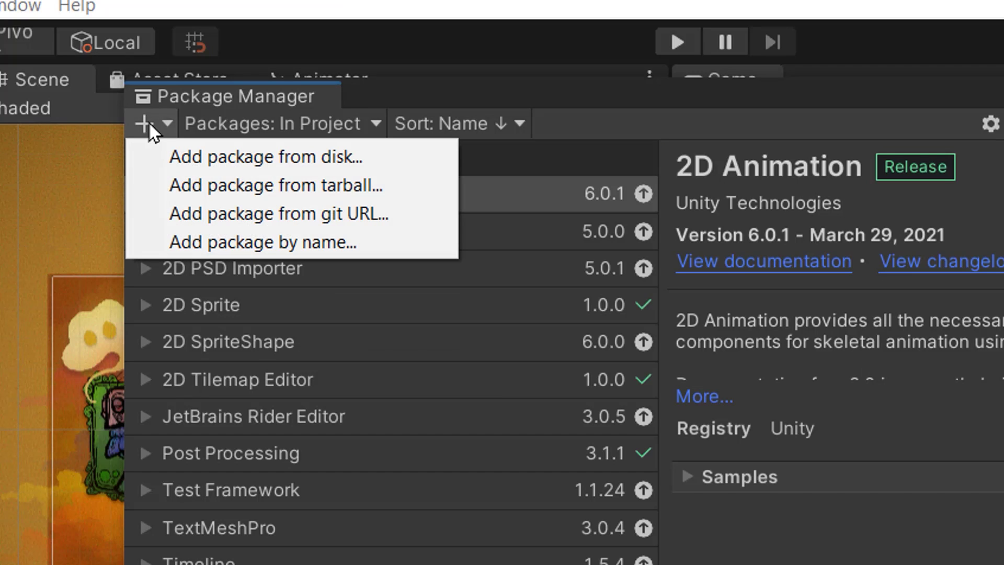
pyautogui.click(305, 184)
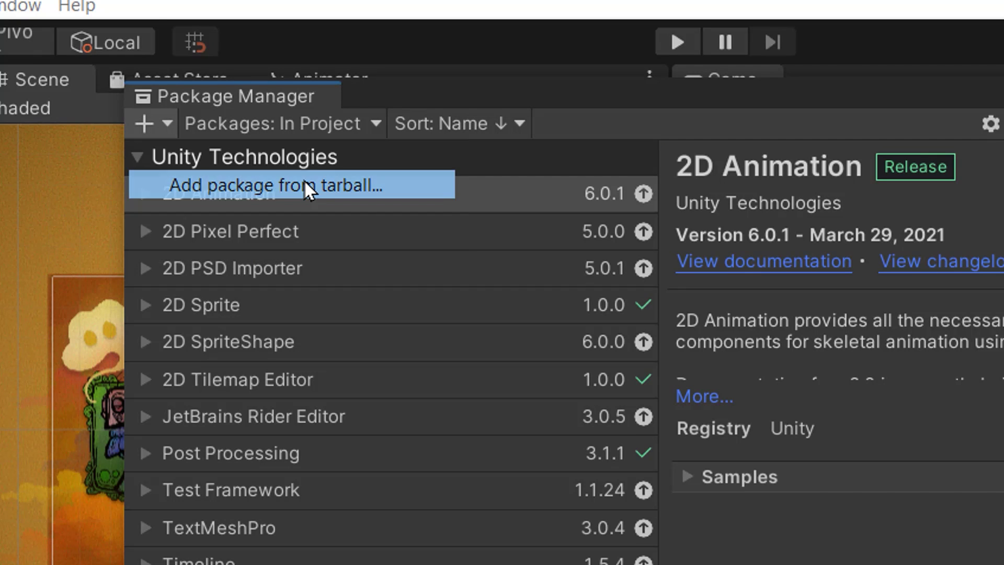
pyautogui.click(372, 191)
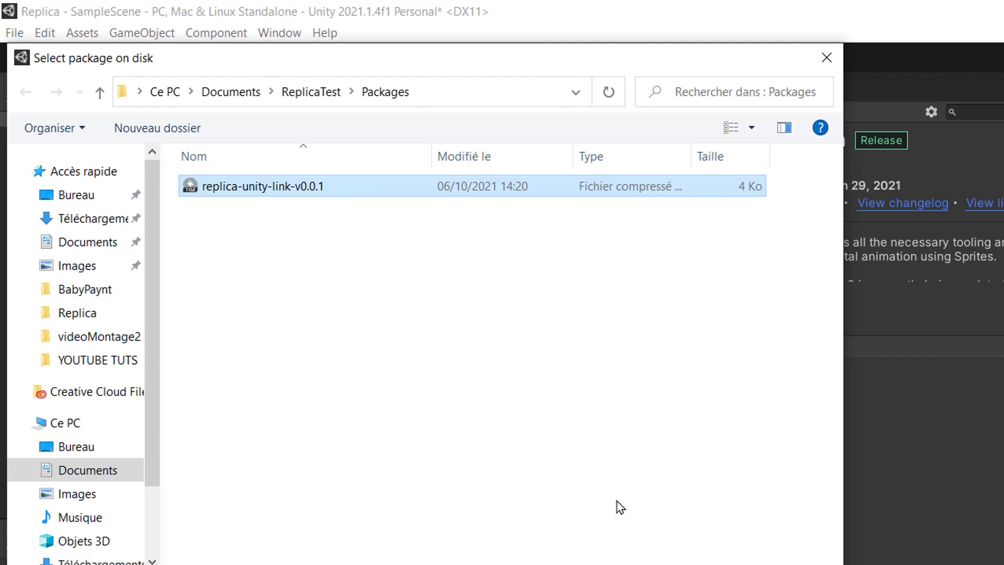
pyautogui.click(671, 562)
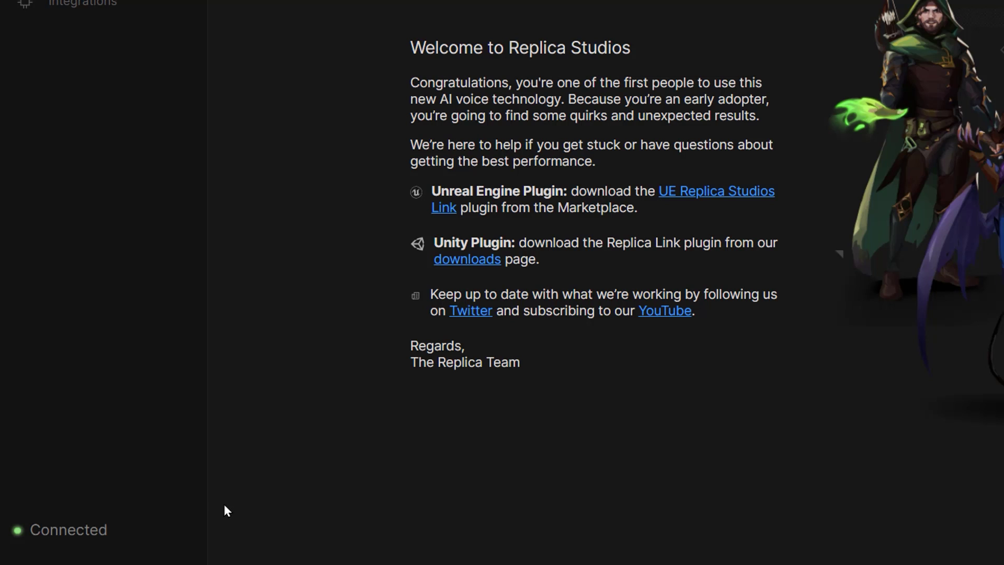
# Step: Confirm the Connected status, exit Unity's maximized Game view, and return to Replica Studios
pyautogui.moveTo(105, 527)
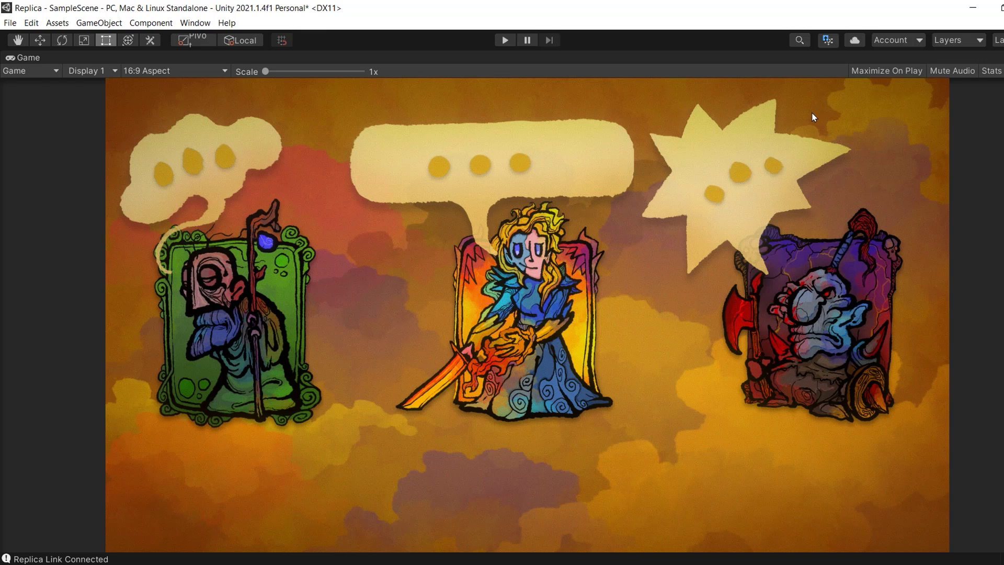
pyautogui.hotkey('shift', 'space')
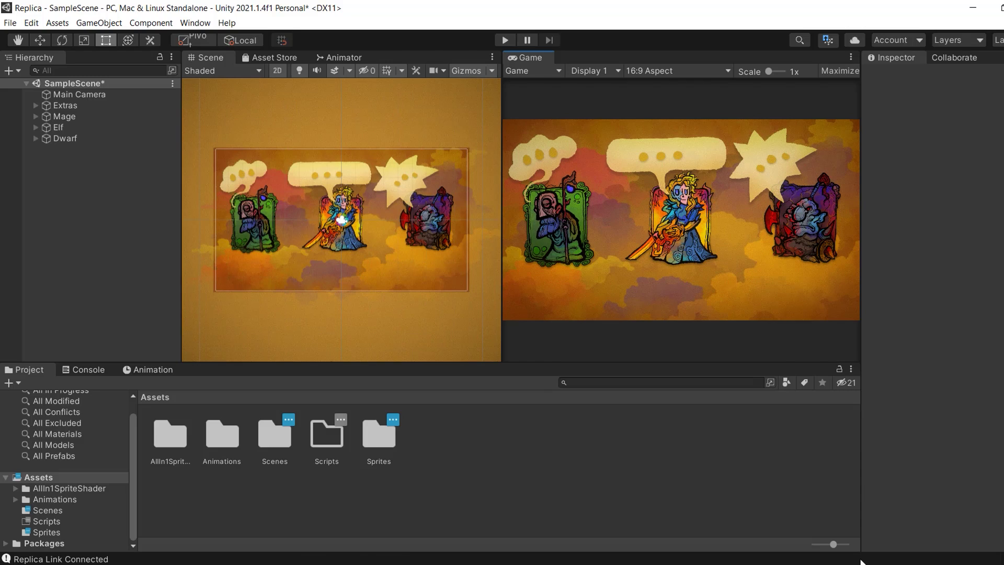
pyautogui.hotkey('alt', 'Tab')
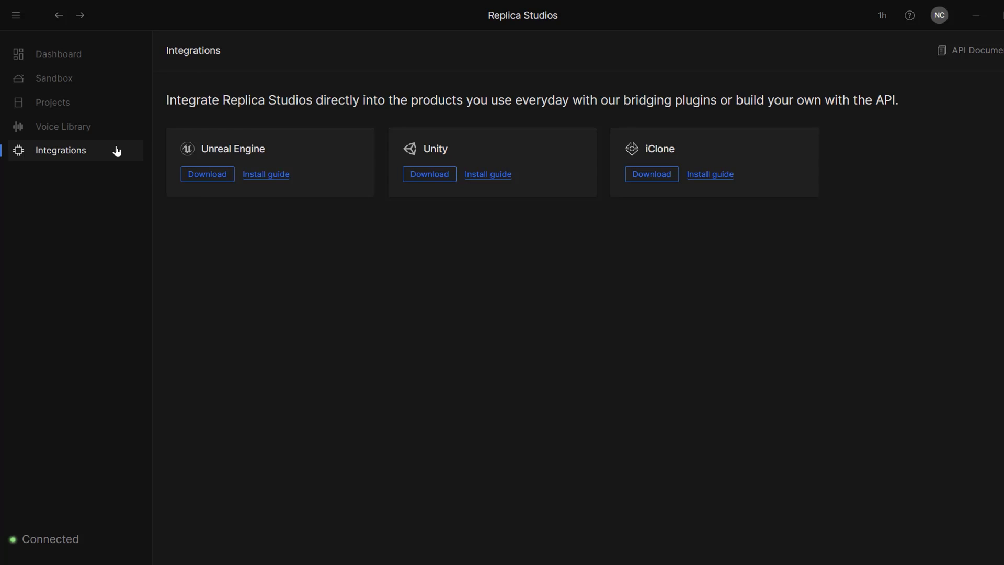
# Step: Create a new project named 'RPG Project' and open it
pyautogui.click(82, 106)
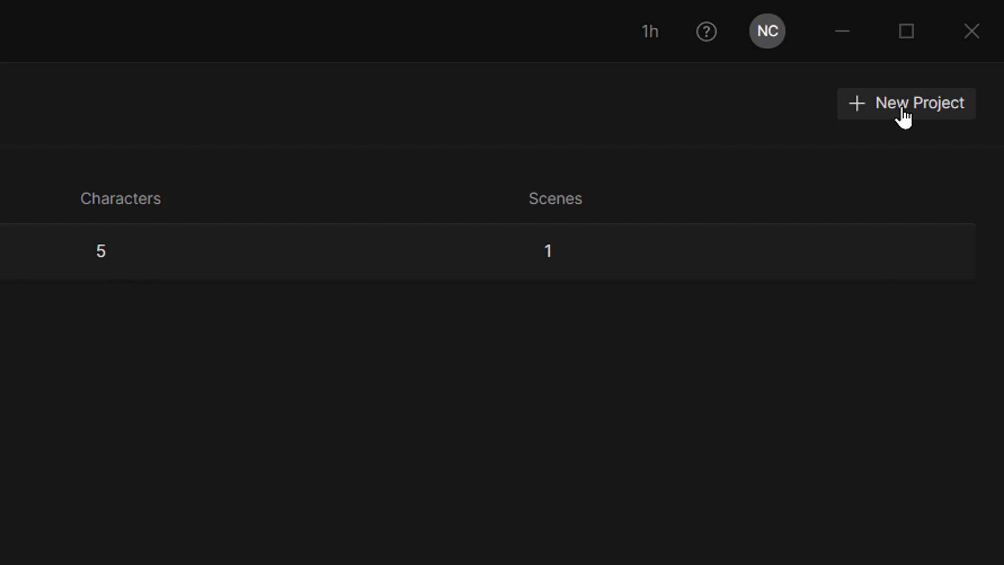
pyautogui.click(903, 111)
pyautogui.write('RPG Proje')
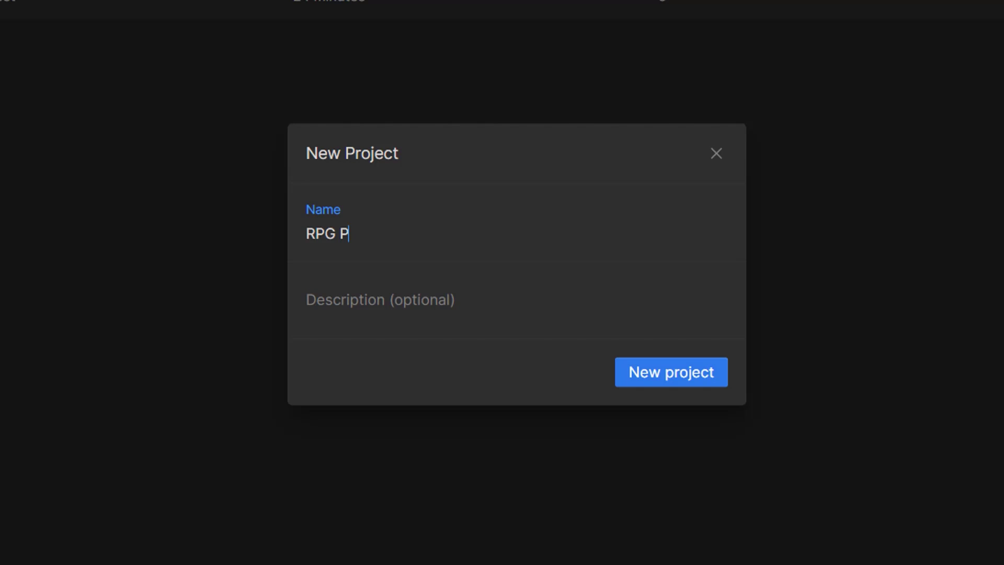
pyautogui.write('ct')
pyautogui.click(694, 370)
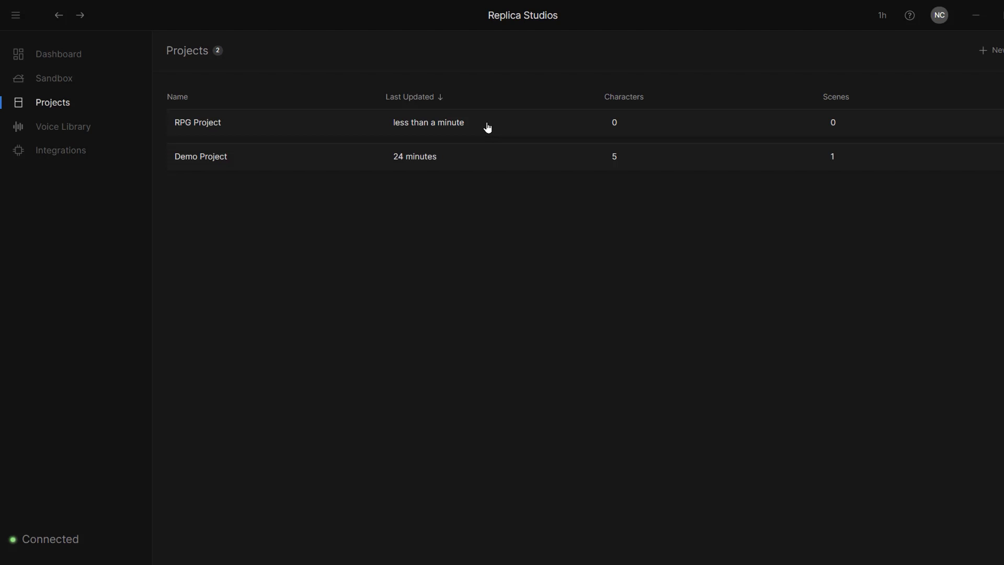
pyautogui.click(487, 128)
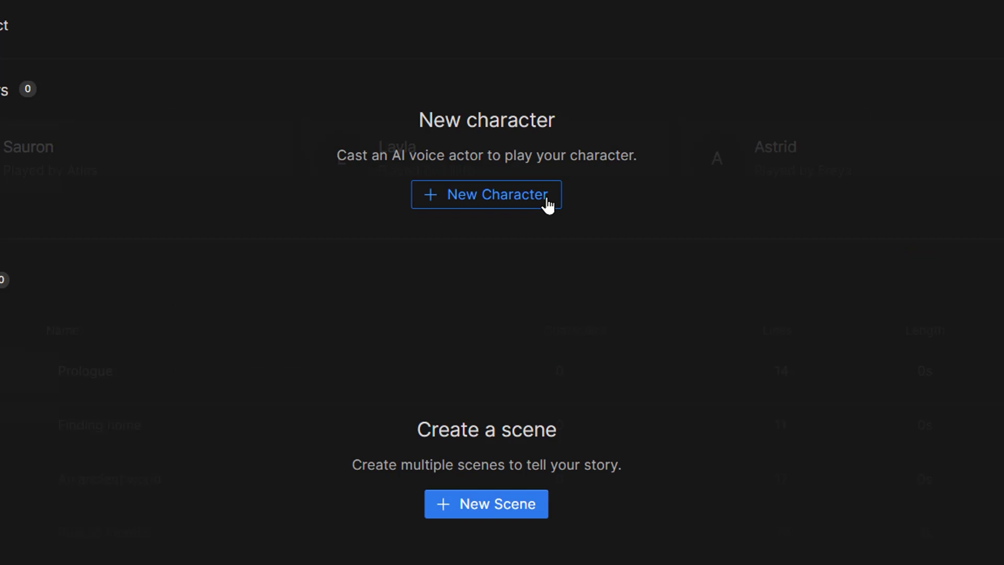
# Step: Create a new character named Mage and go straight to casting
pyautogui.click(547, 204)
pyautogui.write('Mage')
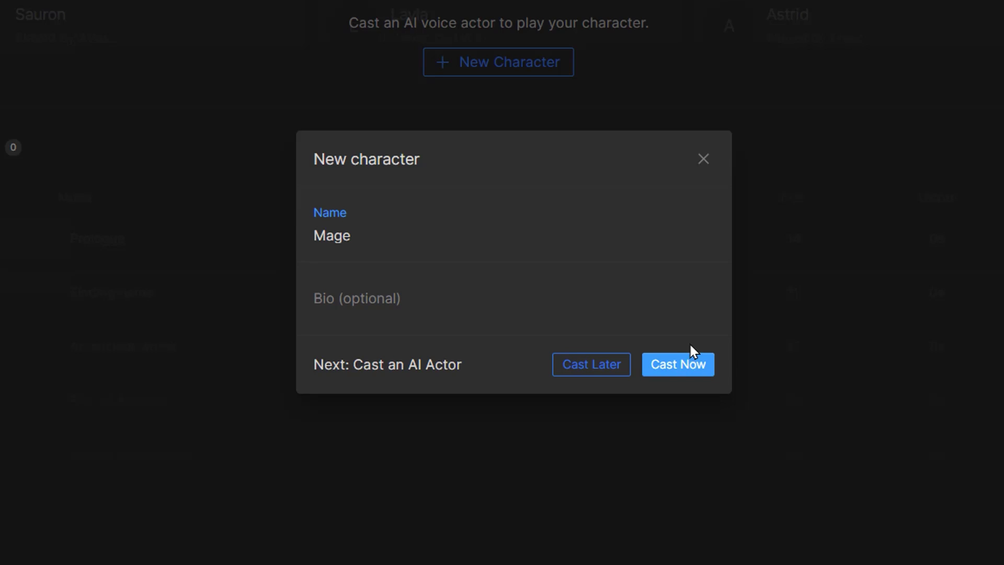
pyautogui.click(689, 371)
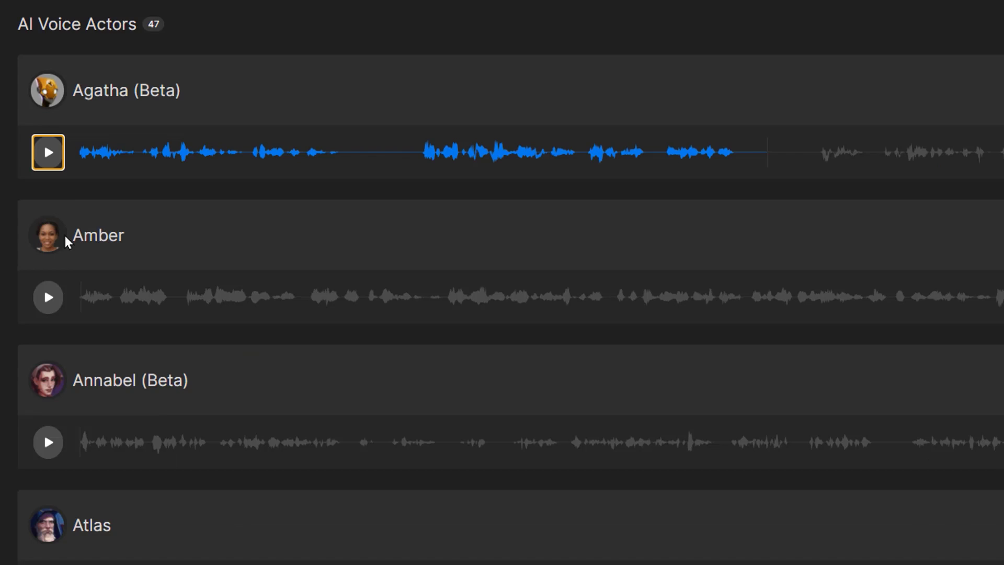
# Step: Narrow voices to senior (55+) males, preview Atlas, and cast Atlas as the Mage
pyautogui.click(226, 292)
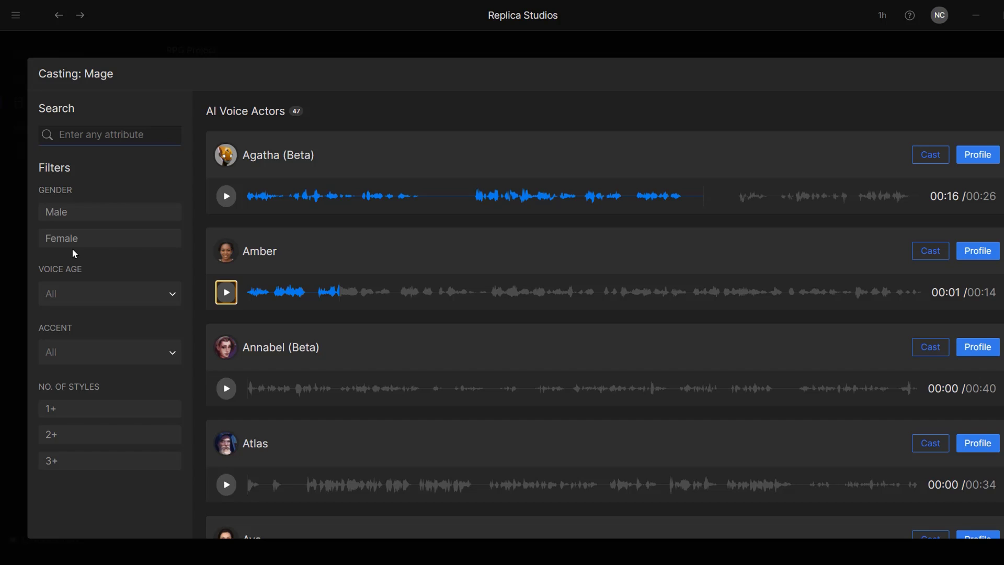
pyautogui.click(86, 214)
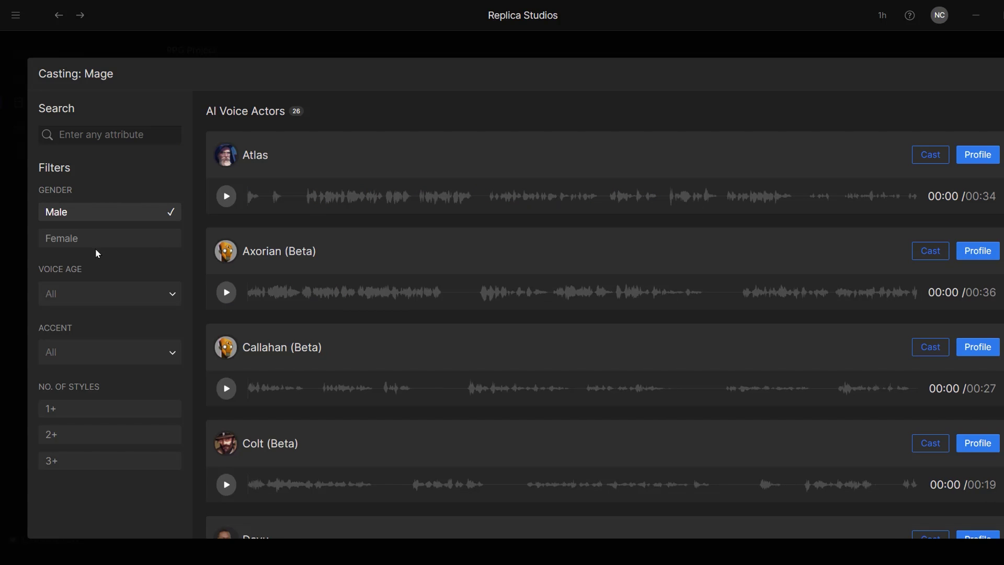
pyautogui.click(102, 295)
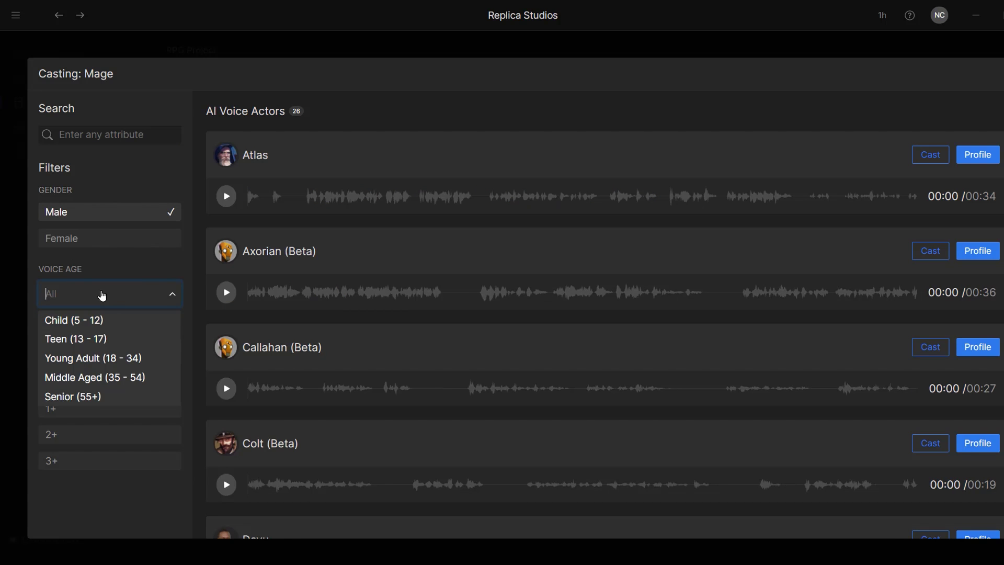
pyautogui.click(90, 397)
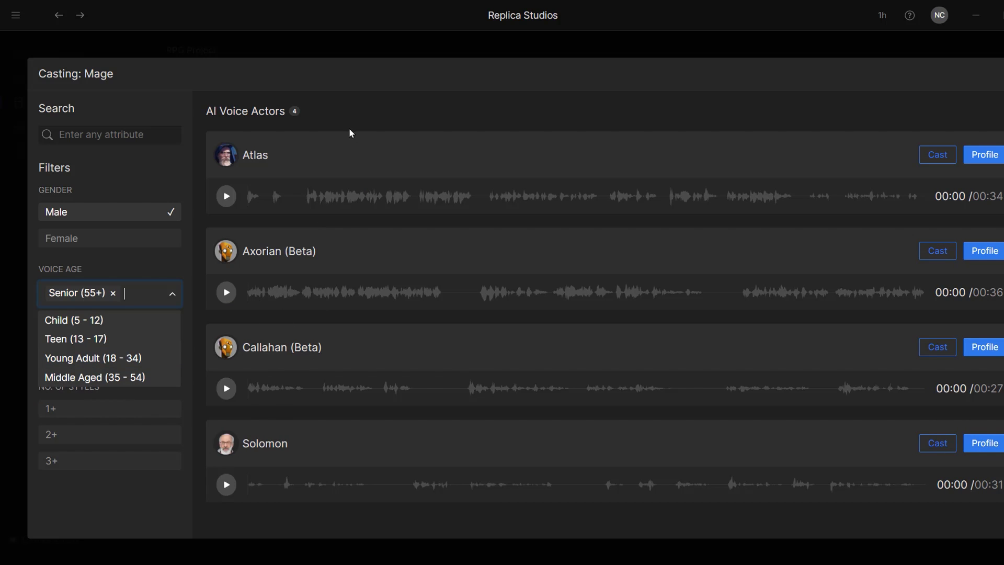
pyautogui.click(348, 113)
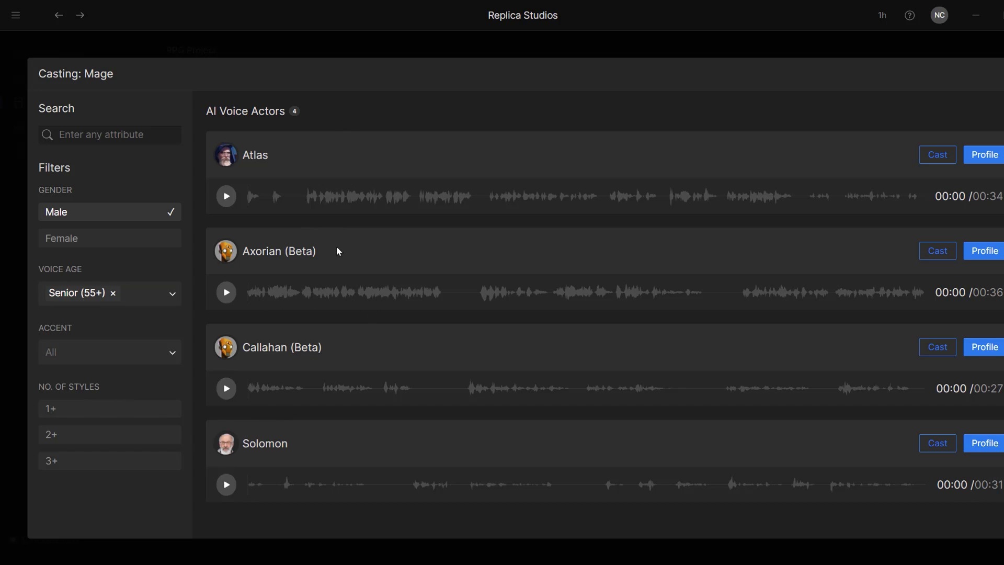
pyautogui.click(227, 195)
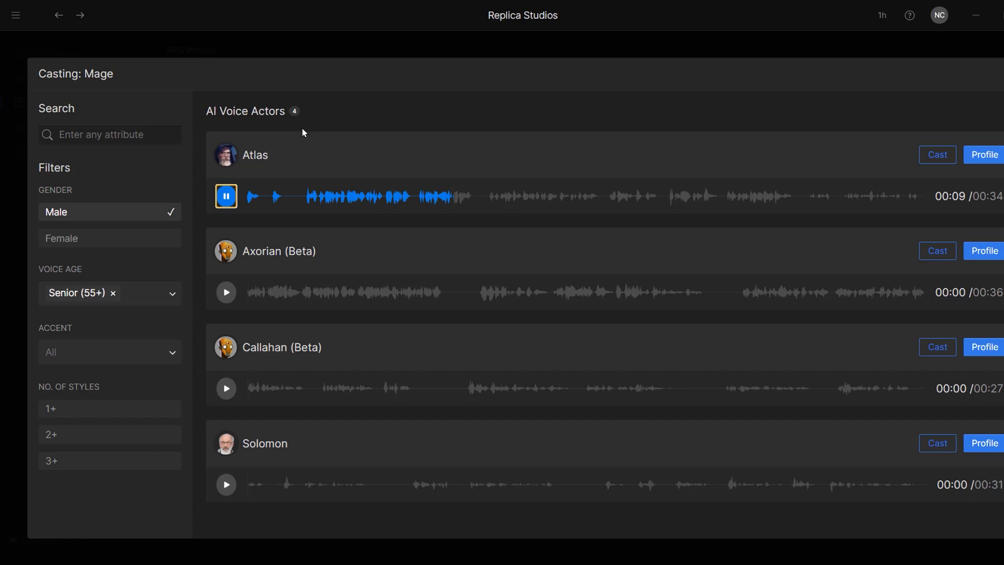
pyautogui.click(225, 196)
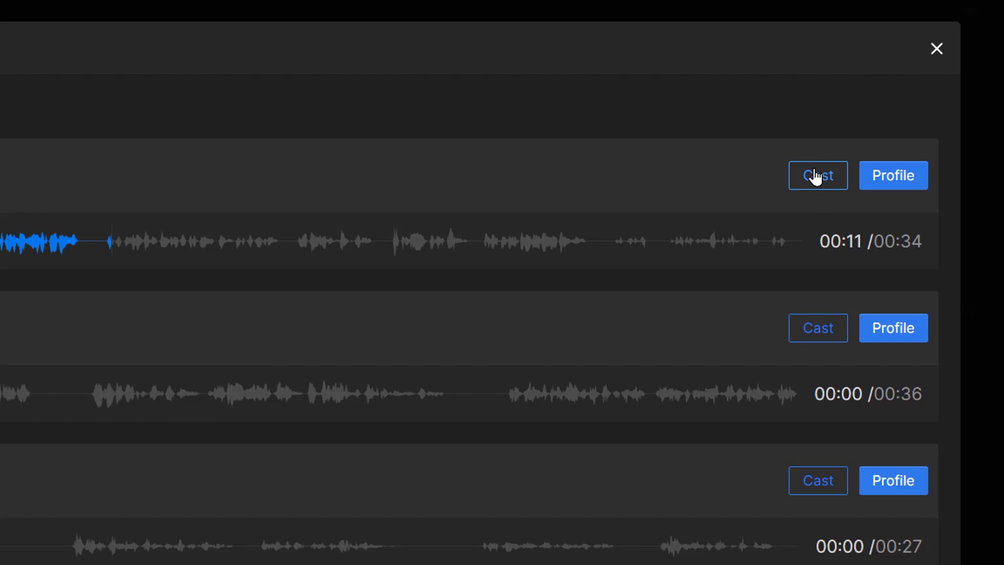
pyautogui.click(816, 177)
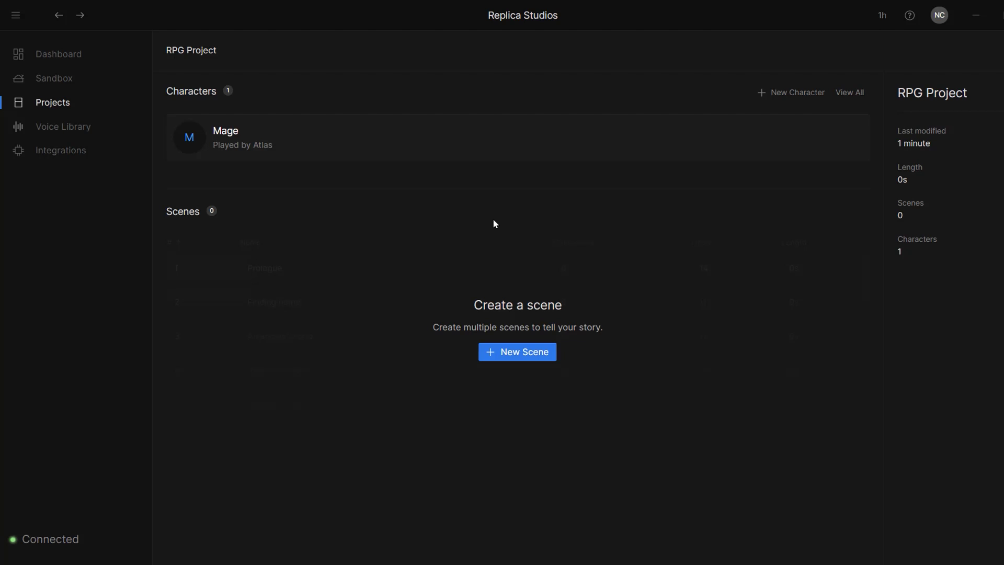
# Step: Create a new character named Dwarf and go straight to casting
pyautogui.click(777, 94)
pyautogui.write('Dwarf')
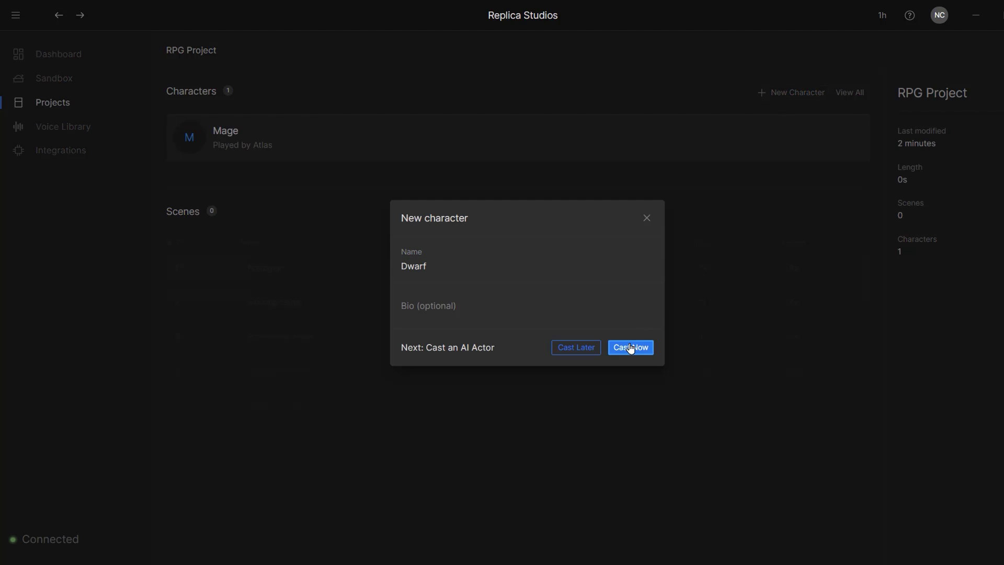
pyautogui.click(631, 347)
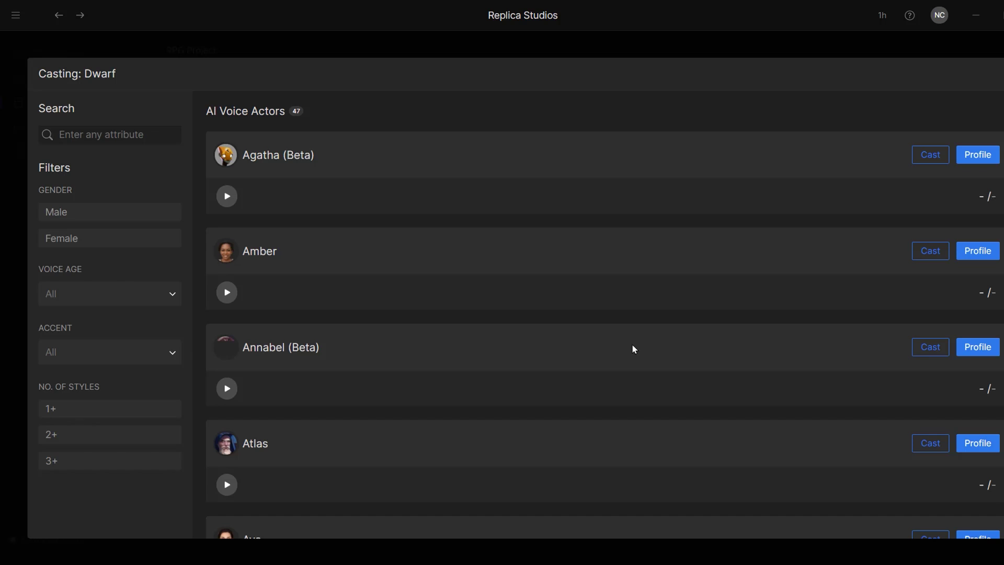
# Step: Filter voices to middle-aged (35–54) males and preview Ithar's sample
pyautogui.click(90, 213)
pyautogui.click(108, 293)
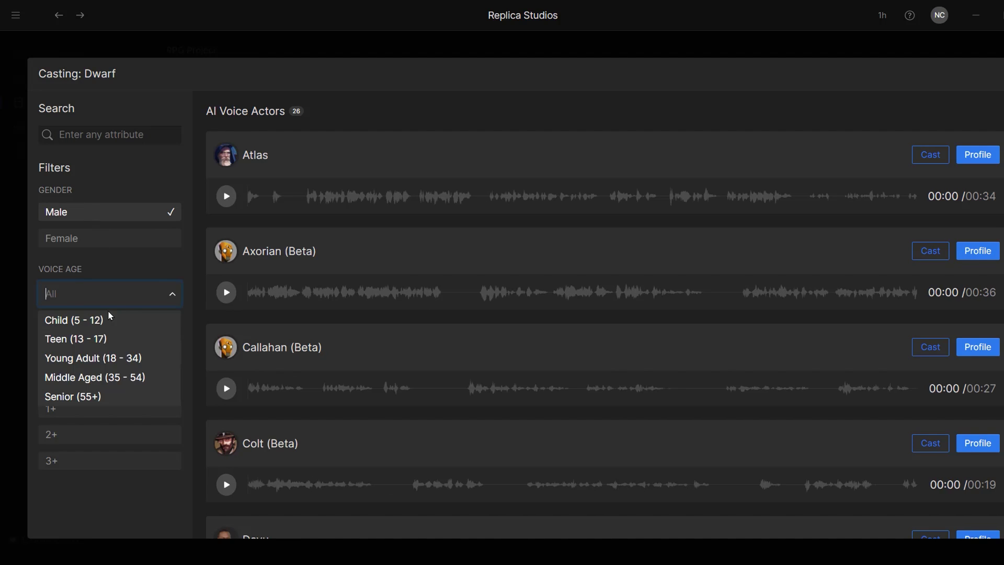
pyautogui.click(107, 375)
pyautogui.click(392, 122)
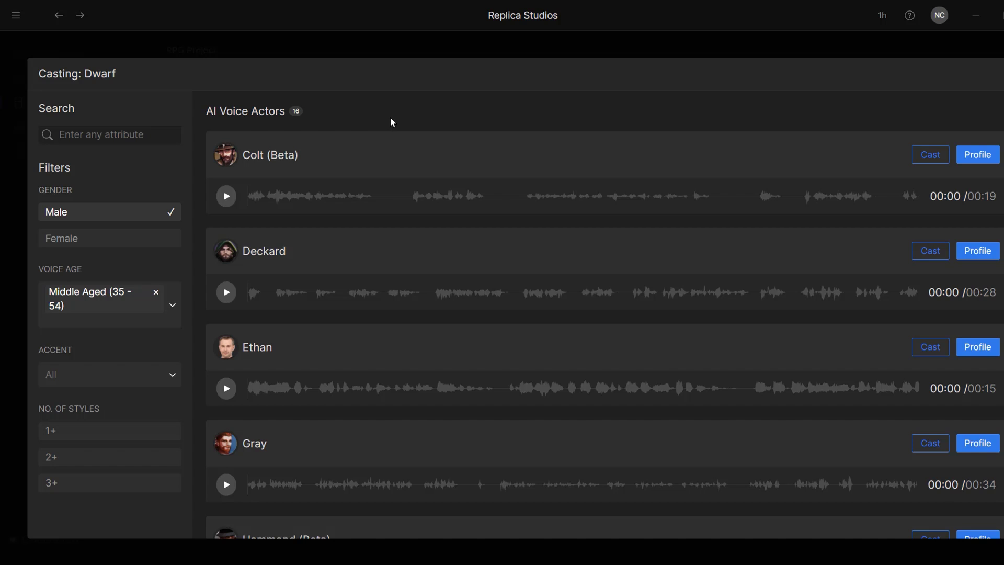
pyautogui.scroll(-2, 385, 228)
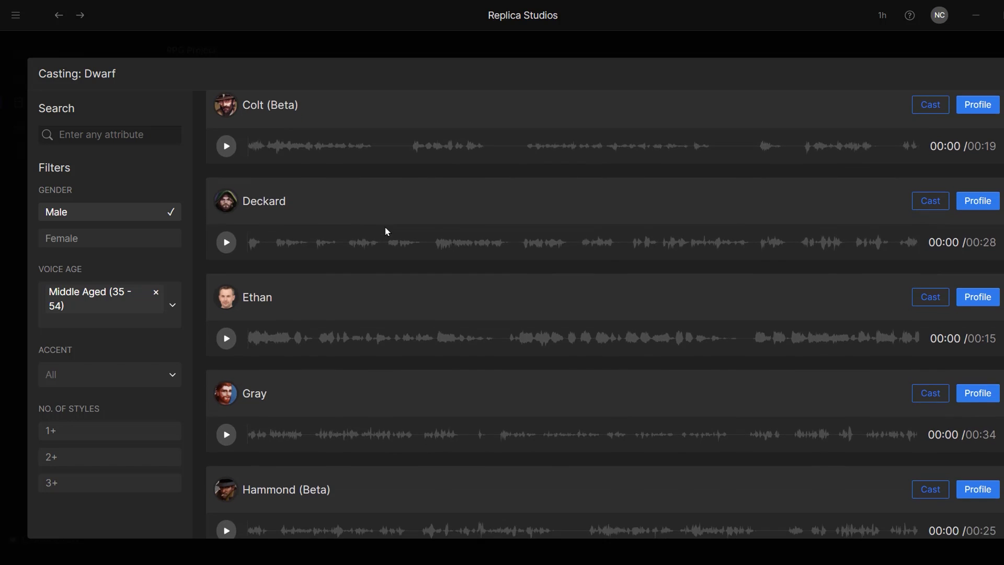
pyautogui.scroll(-5, 386, 230)
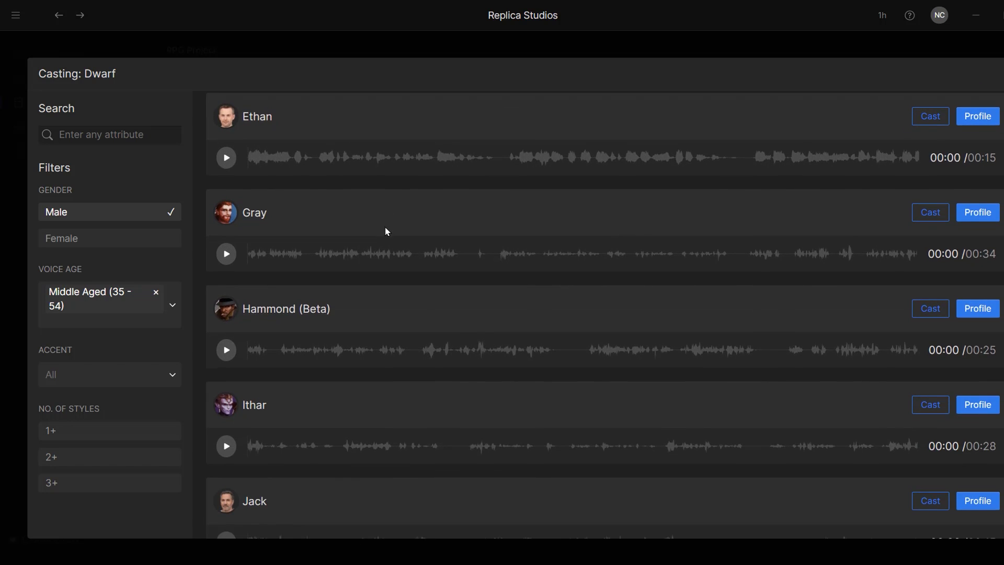
pyautogui.scroll(-5, 387, 231)
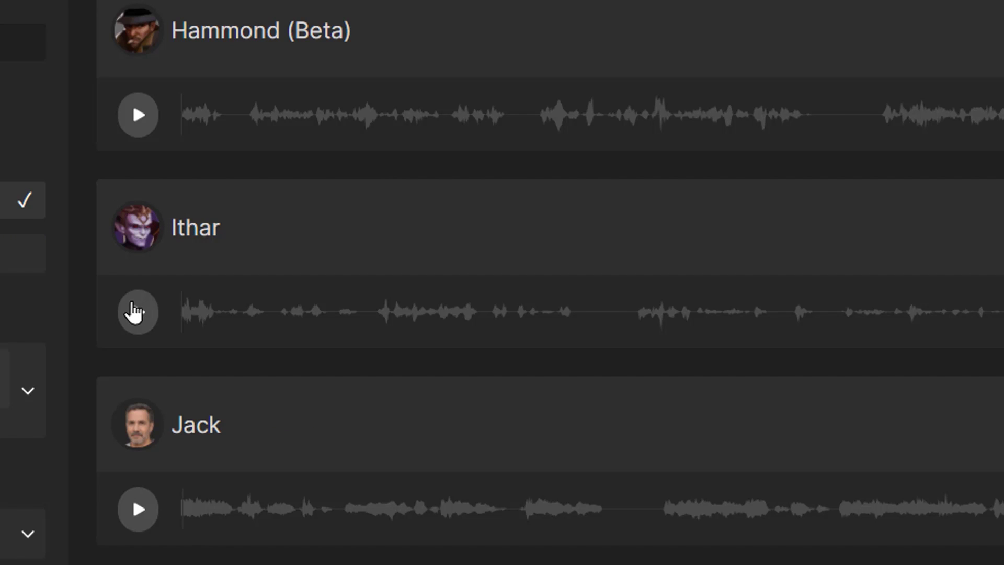
pyautogui.click(133, 312)
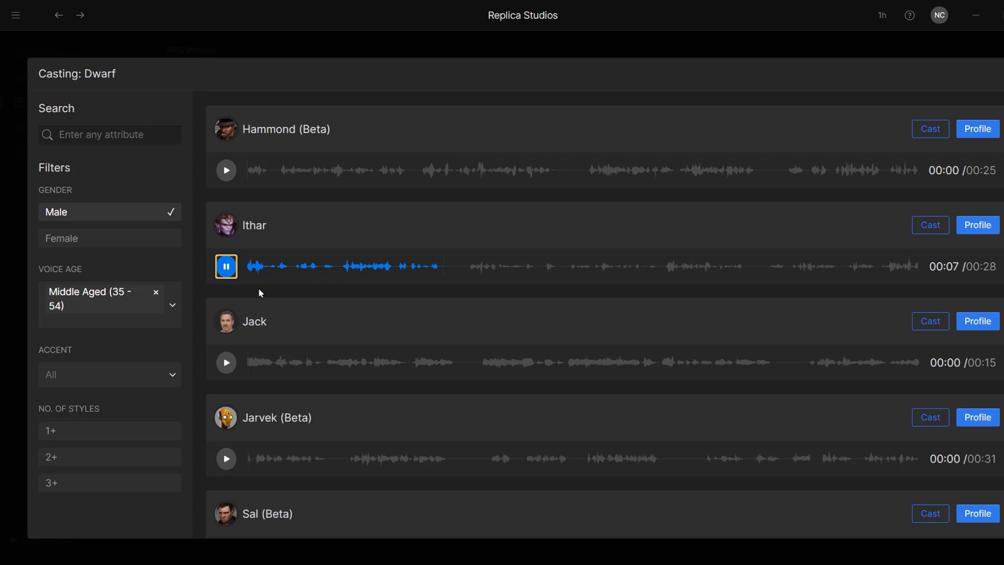
pyautogui.click(227, 266)
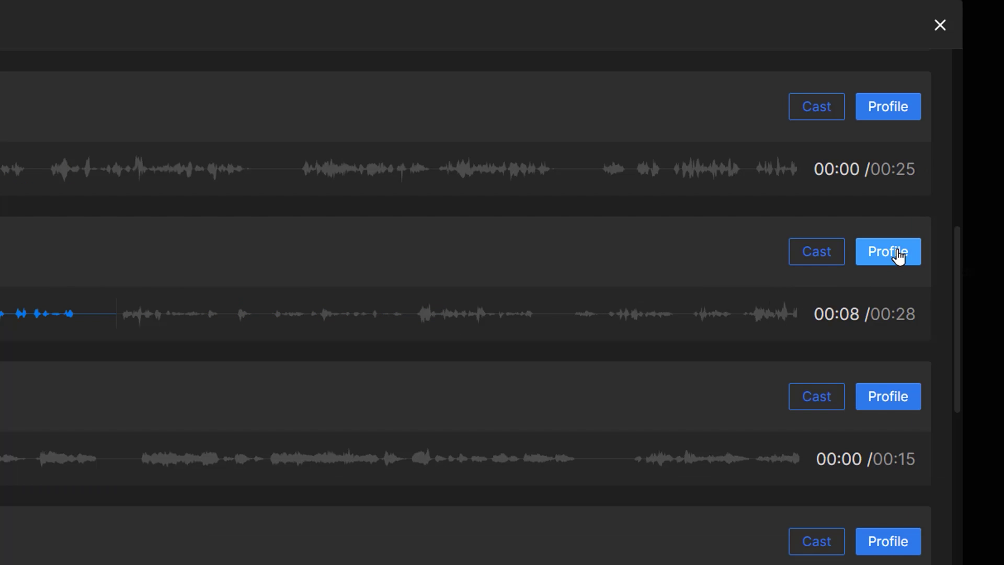
# Step: Preview Ithar's Angry style in his profile, then cast Ithar as the Dwarf
pyautogui.click(894, 255)
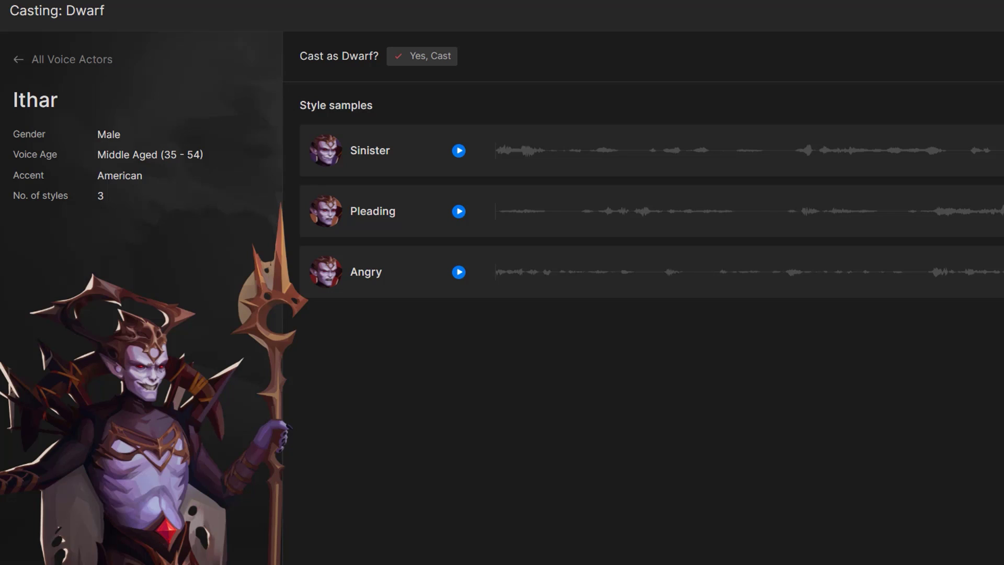
pyautogui.click(452, 272)
pyautogui.click(460, 273)
pyautogui.click(436, 59)
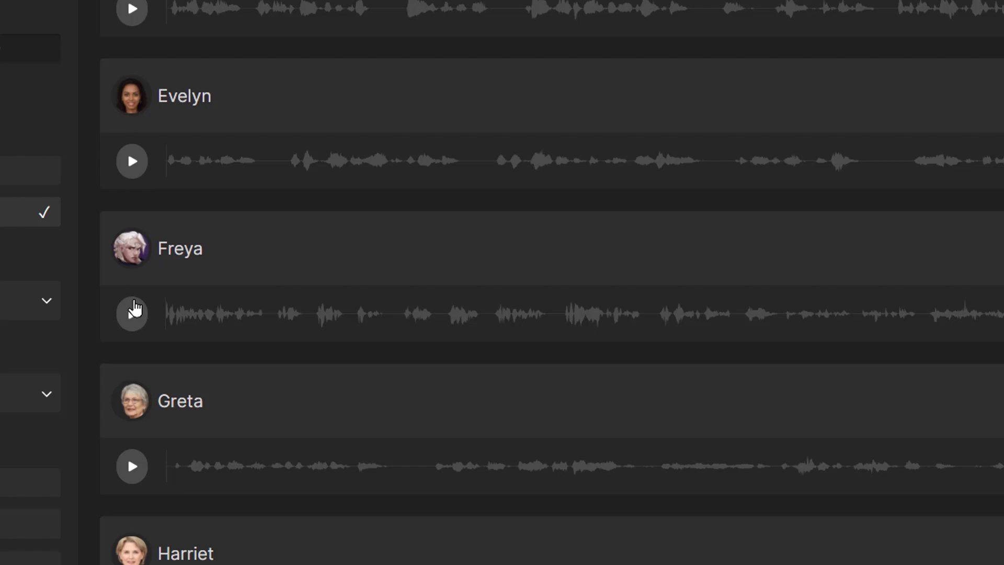
# Step: Preview Freya's voice sample for the Elf, then stop it
pyautogui.click(133, 311)
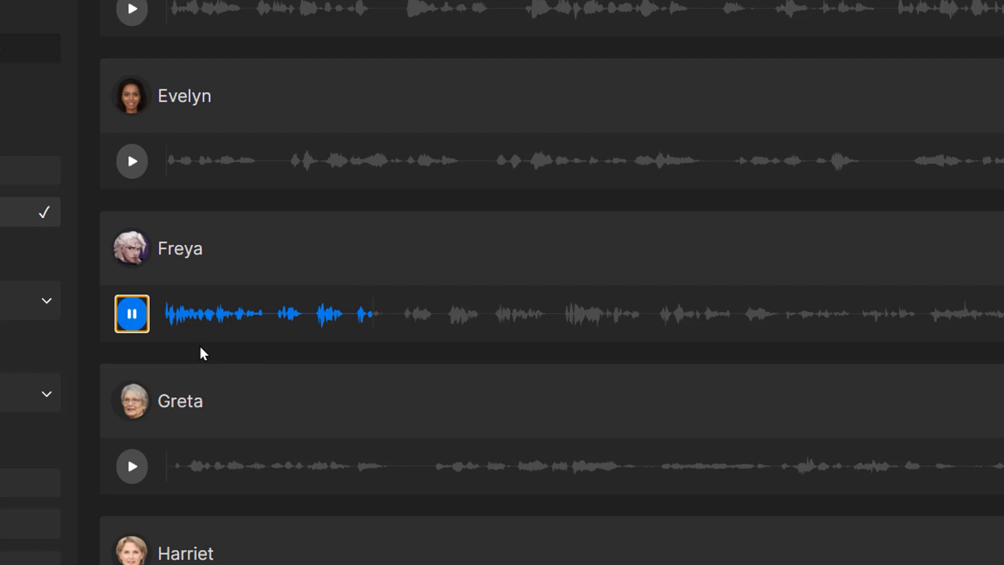
pyautogui.click(133, 316)
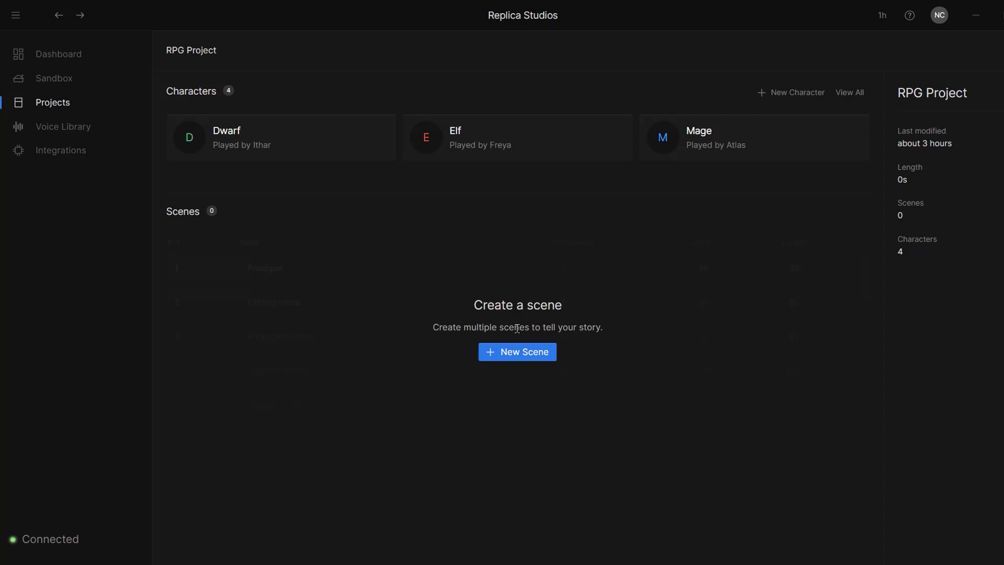
# Step: Create a new scene named 'Reunited' and open it for editing
pyautogui.click(516, 352)
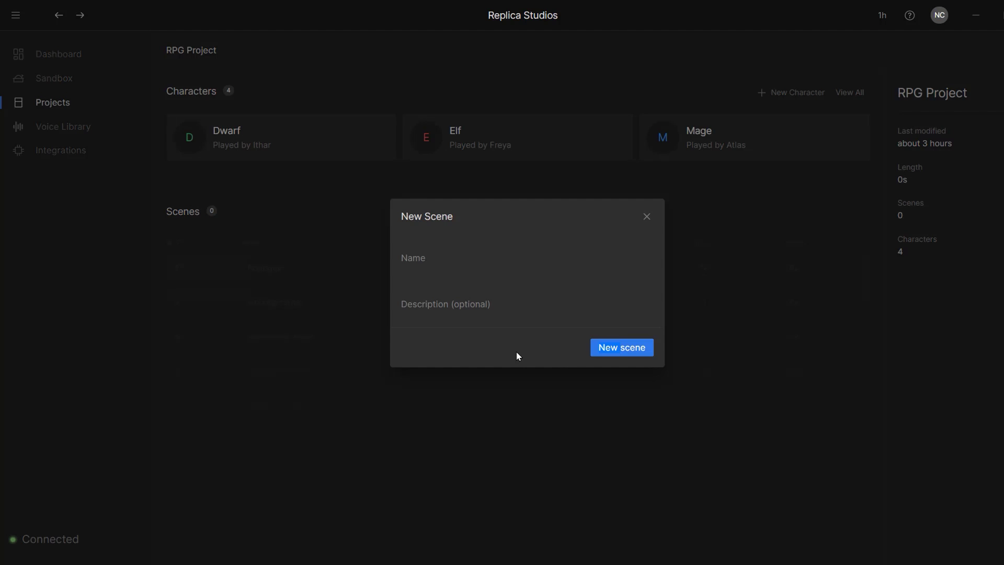
pyautogui.click(455, 275)
pyautogui.write('Reunited')
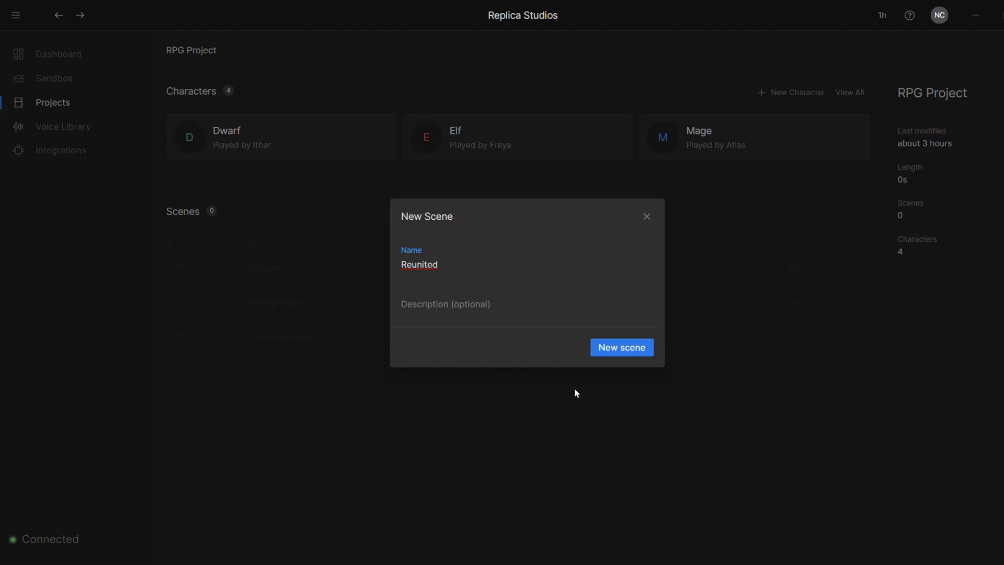
pyautogui.click(610, 351)
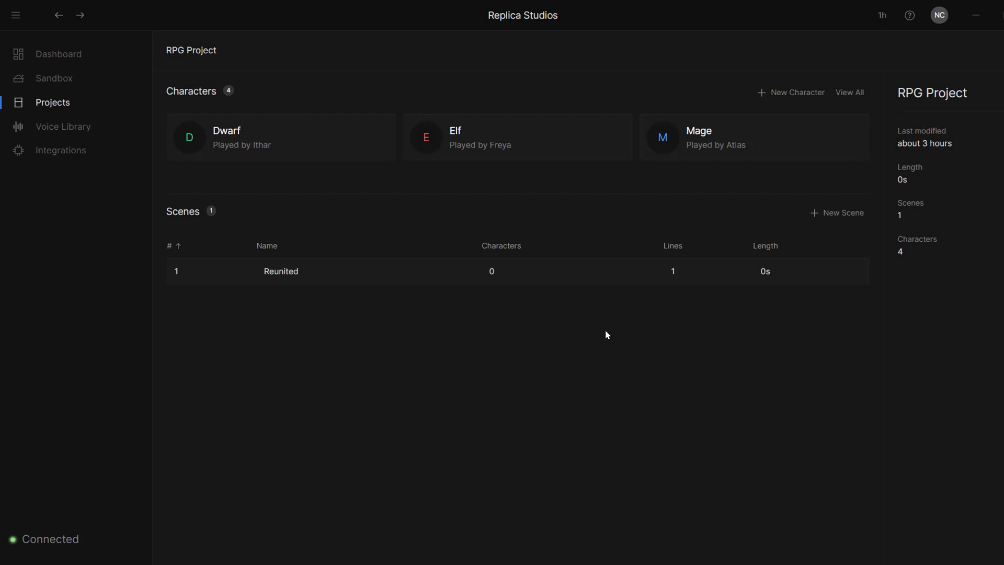
pyautogui.click(563, 281)
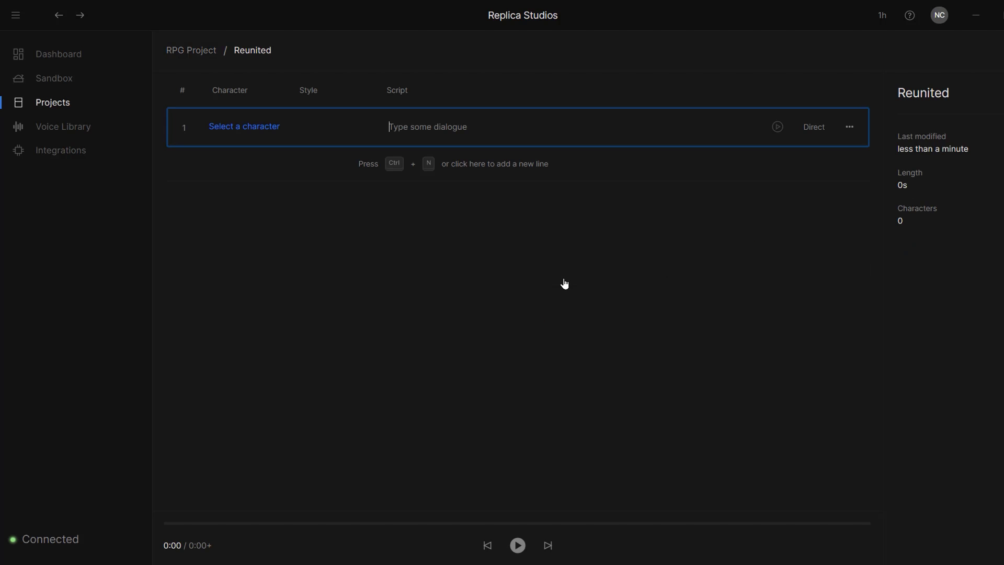
# Step: Make line 1 a Light-hearted Elf line, paste its dialogue, and generate the audio
pyautogui.click(248, 130)
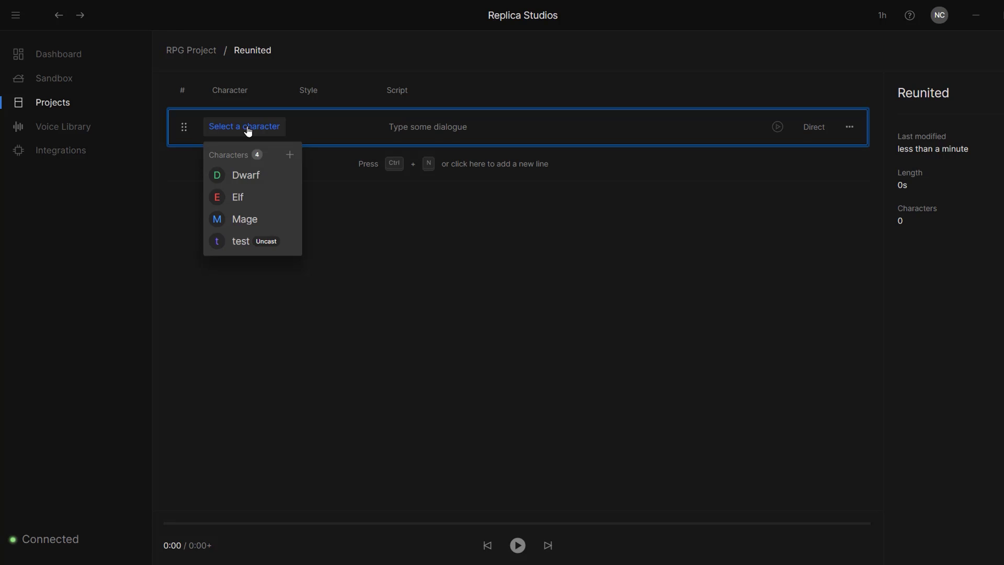
pyautogui.click(258, 196)
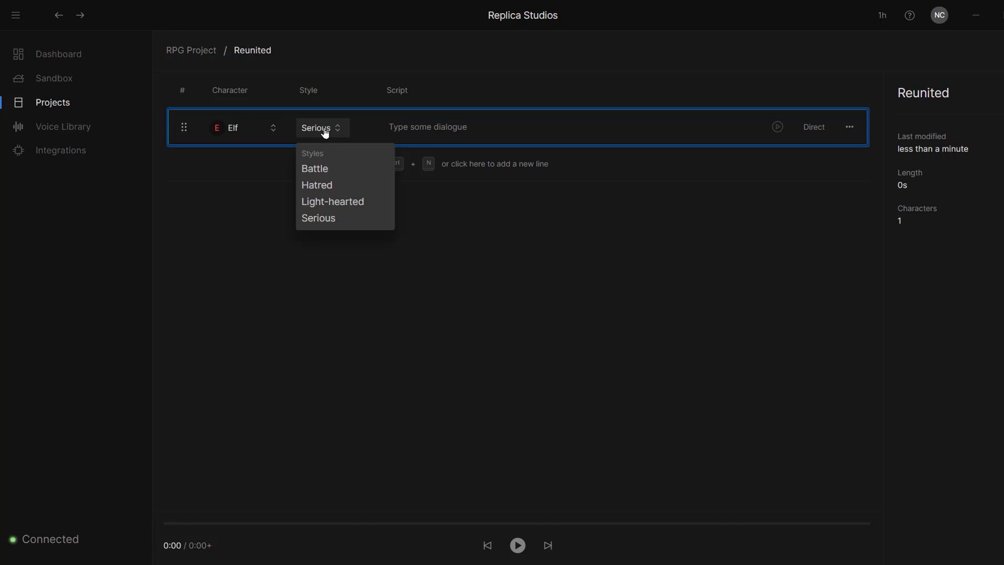
pyautogui.click(342, 203)
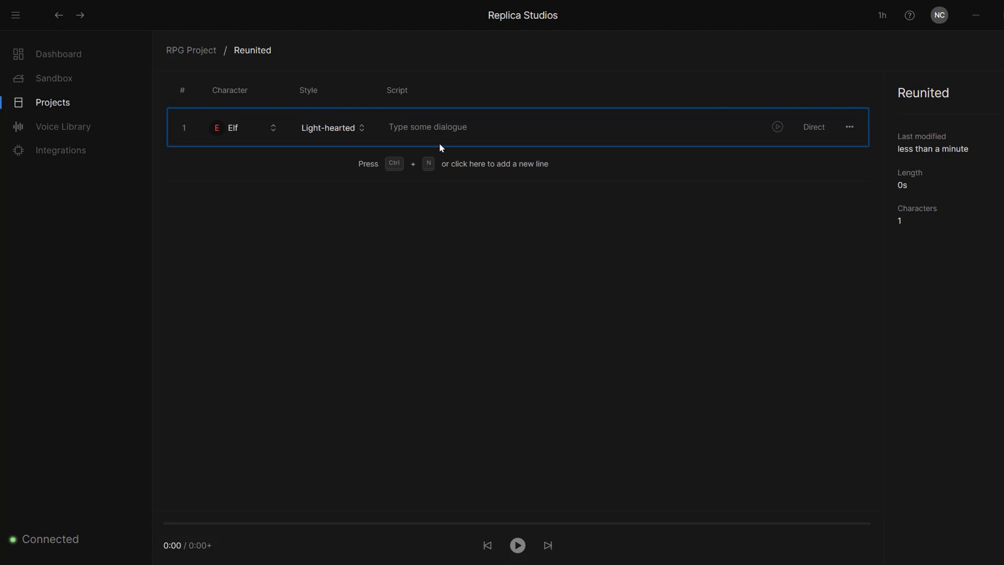
pyautogui.write("Well hello old friends, it's been a long time that I havn't seen you. I see that you have been drinking a little too much ale, dwarf")
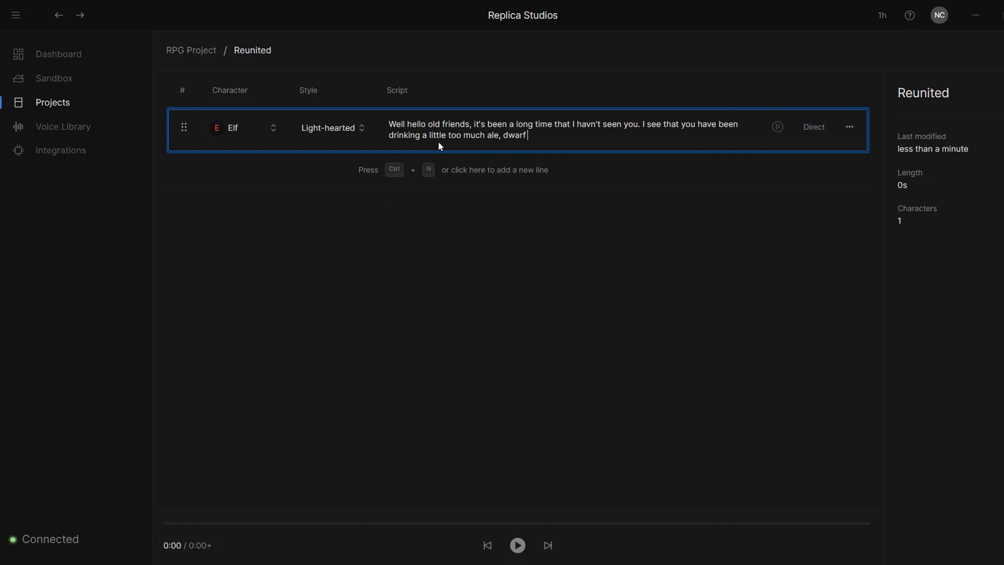
pyautogui.click(777, 127)
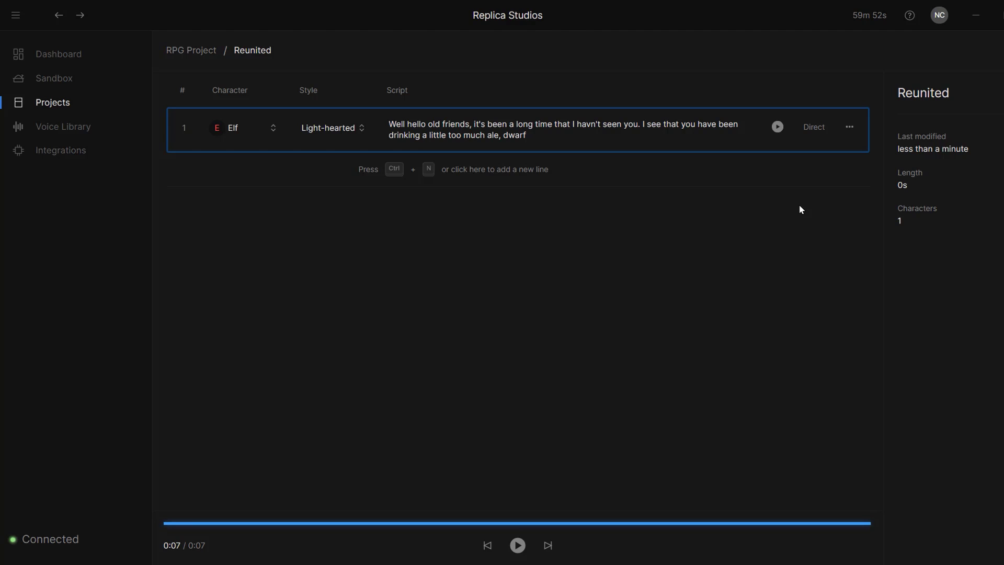
# Step: Give 'ale, dwarf' in line 1 +1.5dB volume and 0.89x speech rate, then create a new take
pyautogui.click(816, 130)
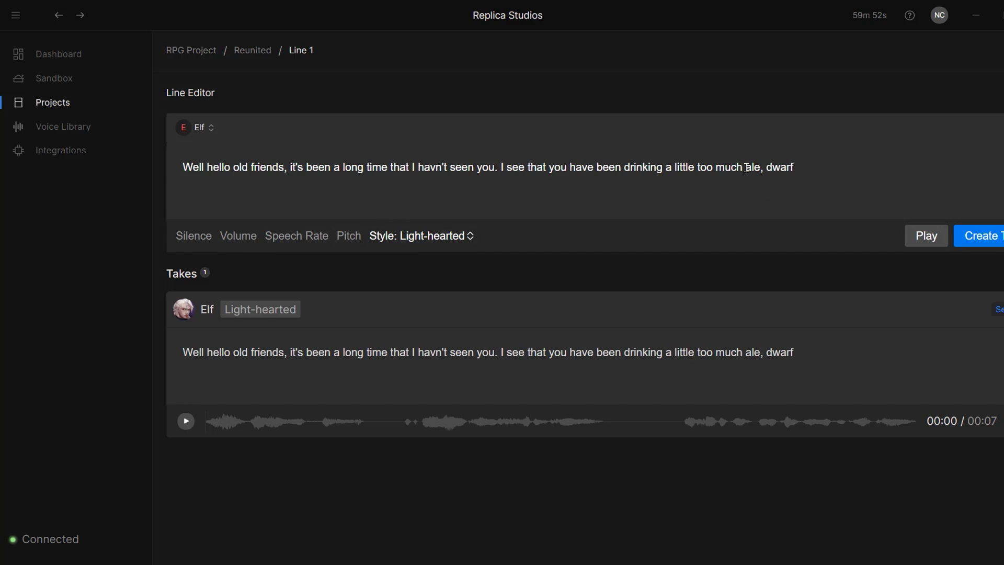
pyautogui.moveTo(746, 167); pyautogui.dragTo(800, 167)
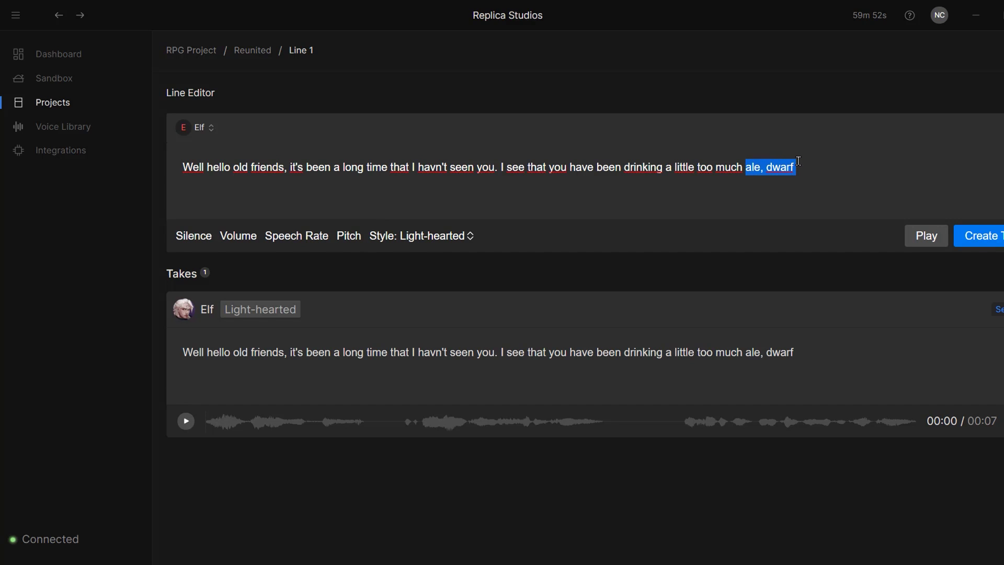
pyautogui.click(234, 241)
pyautogui.moveTo(271, 277); pyautogui.dragTo(292, 278)
pyautogui.click(294, 242)
pyautogui.click(920, 235)
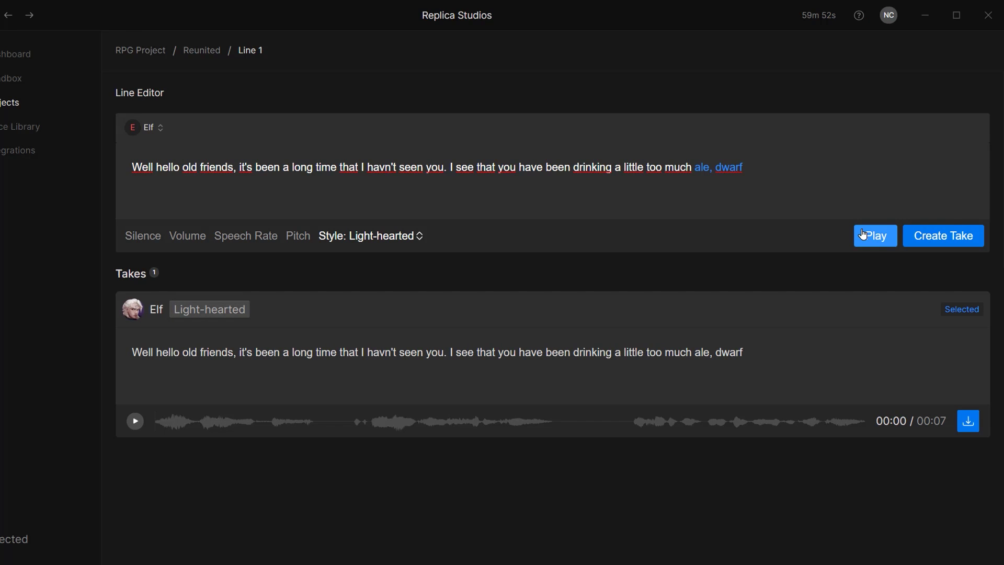
pyautogui.click(943, 236)
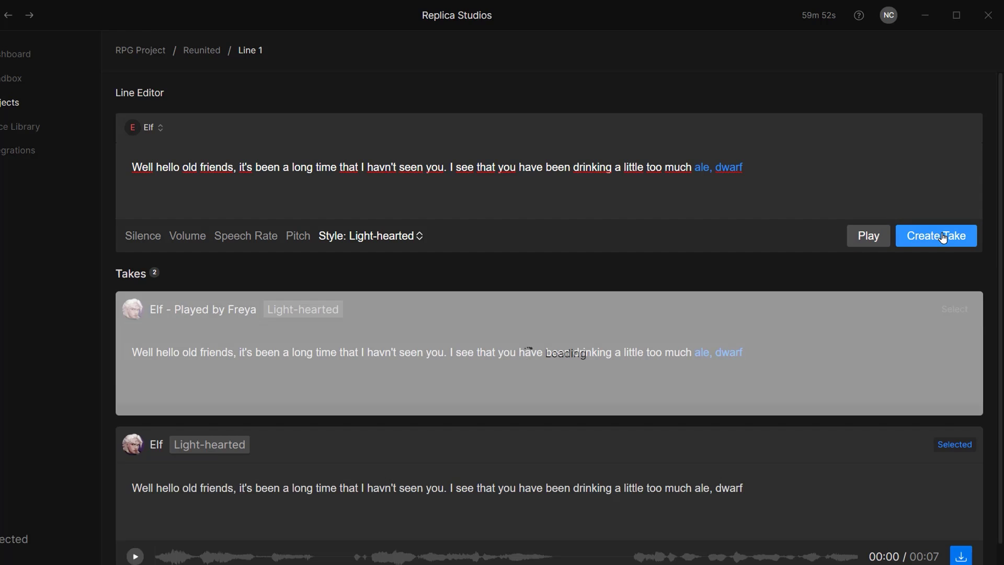
pyautogui.scroll(-1, 916, 335)
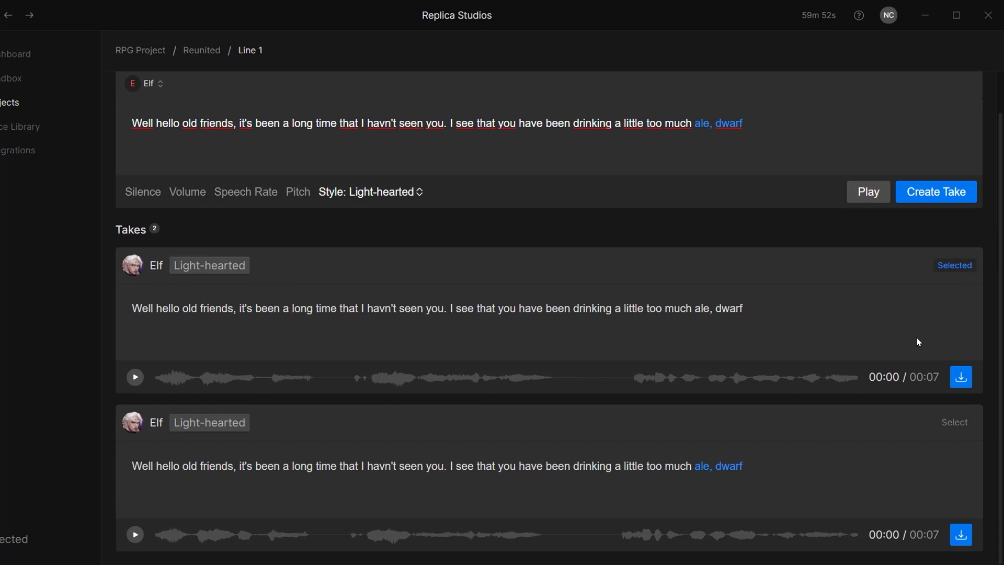
# Step: Use the new take, add the remaining lines, and play the whole six-line scene
pyautogui.click(954, 423)
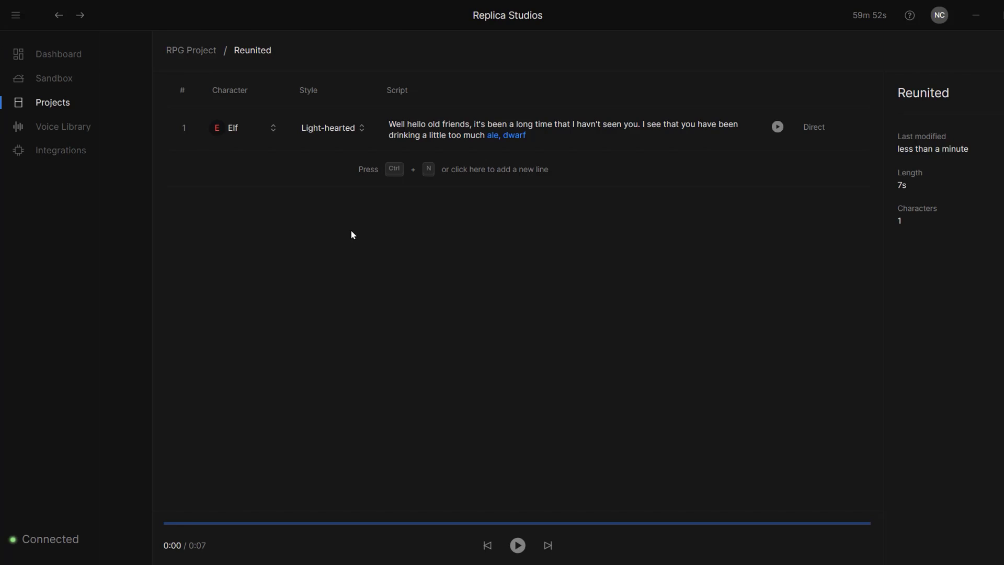
pyautogui.click(463, 169)
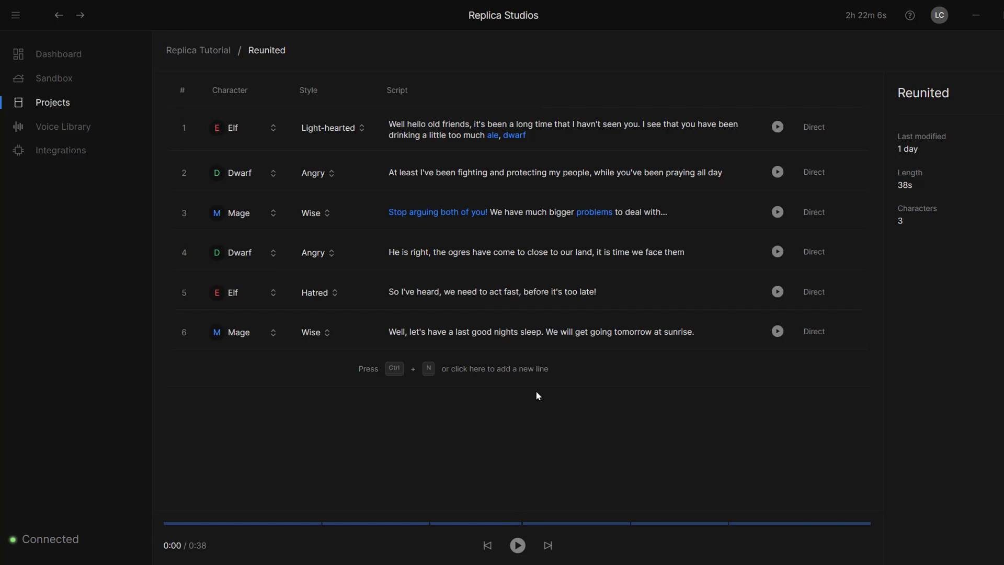
pyautogui.click(517, 544)
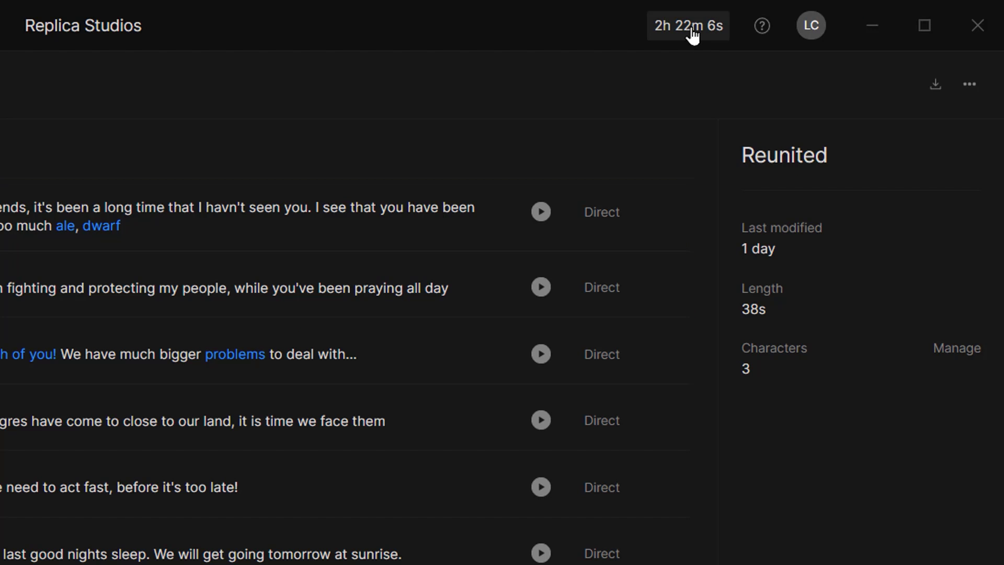
# Step: Check the remaining credit and the $24 four-hour block, then bring up the scene's download options
pyautogui.click(694, 36)
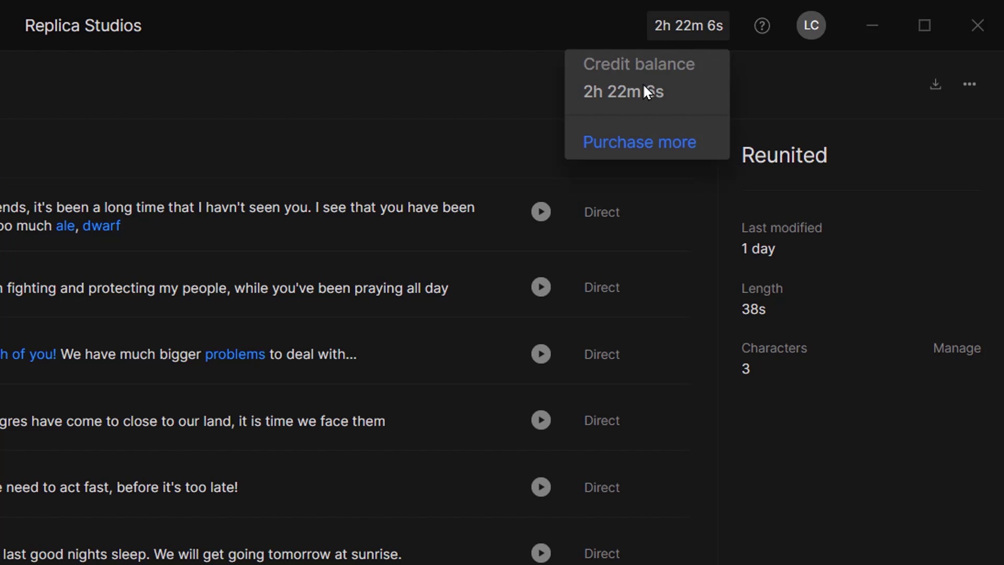
pyautogui.click(668, 142)
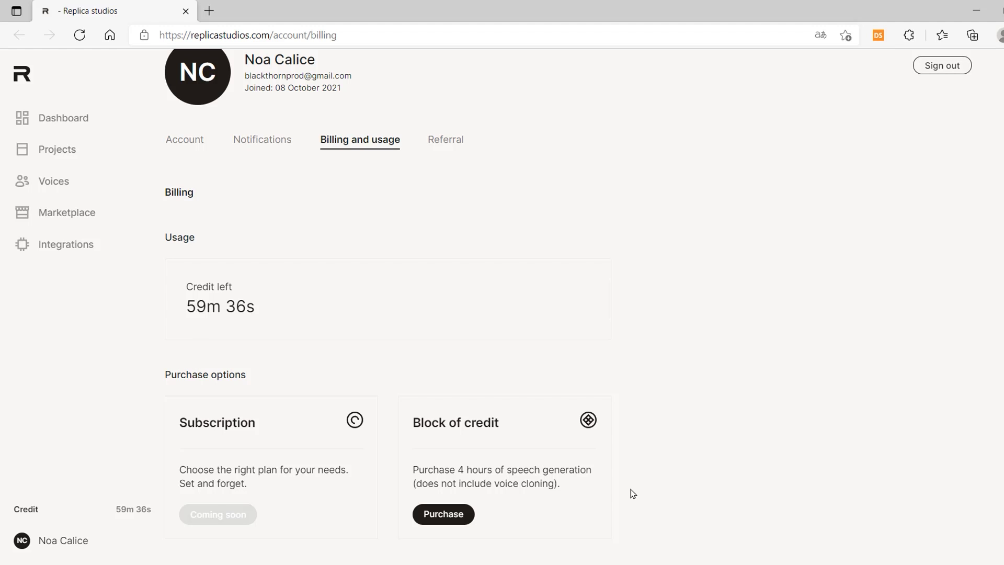
pyautogui.click(456, 515)
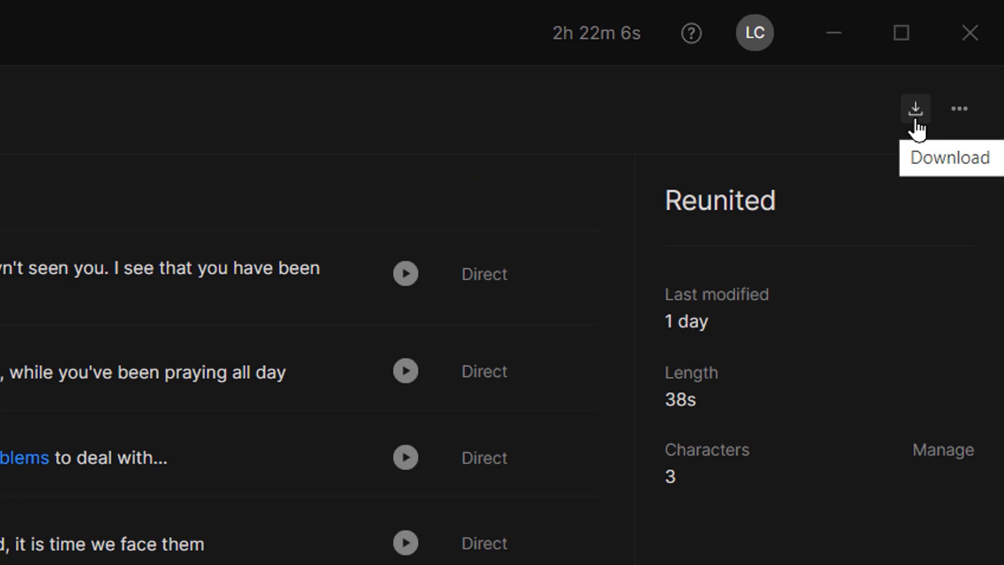
pyautogui.click(915, 110)
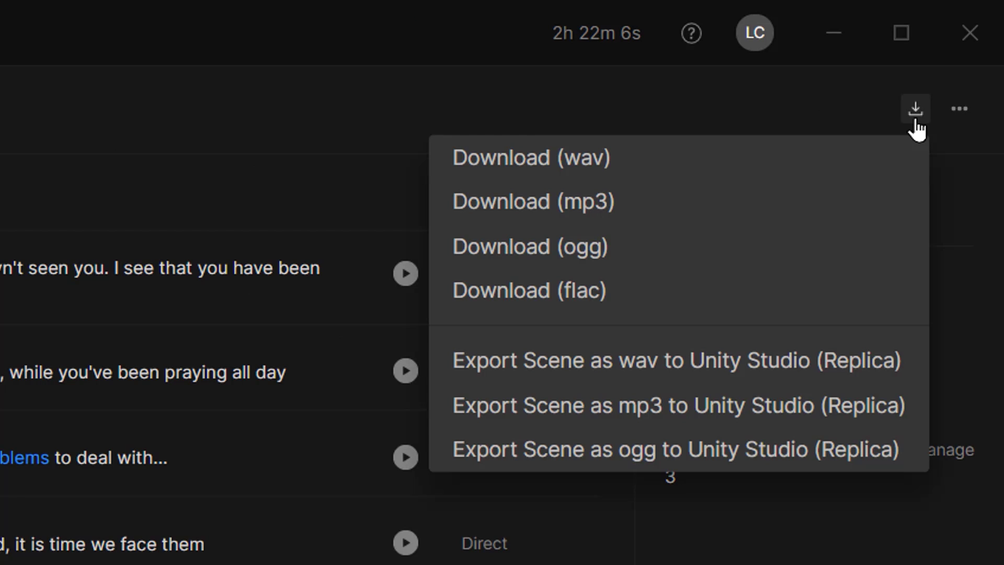
# Step: Export the scene as wav files to Unity and open the imported Replica folder
pyautogui.click(755, 358)
pyautogui.hotkey('alt', 'Tab')
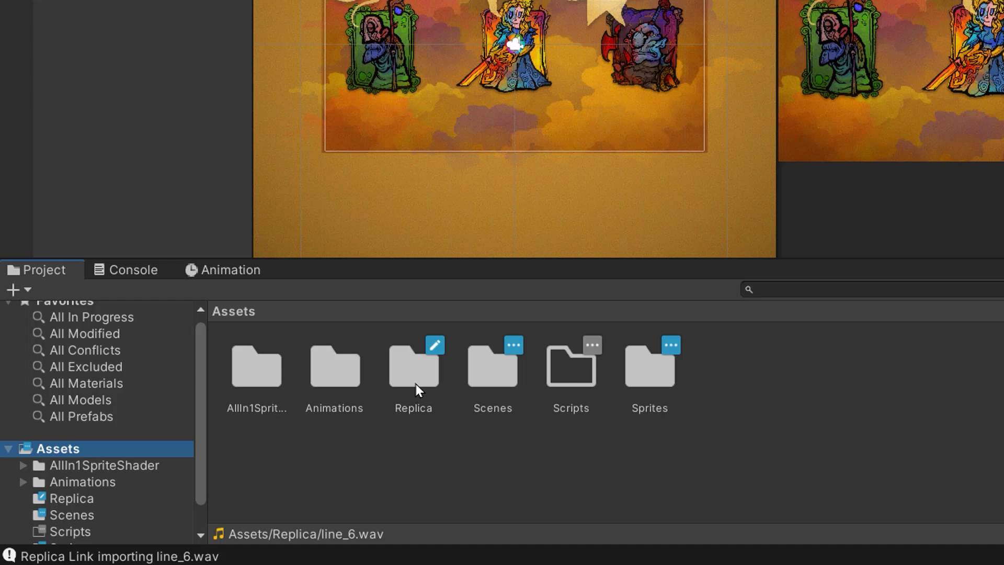
pyautogui.doubleClick(413, 383)
pyautogui.click(410, 380)
pyautogui.click(416, 422)
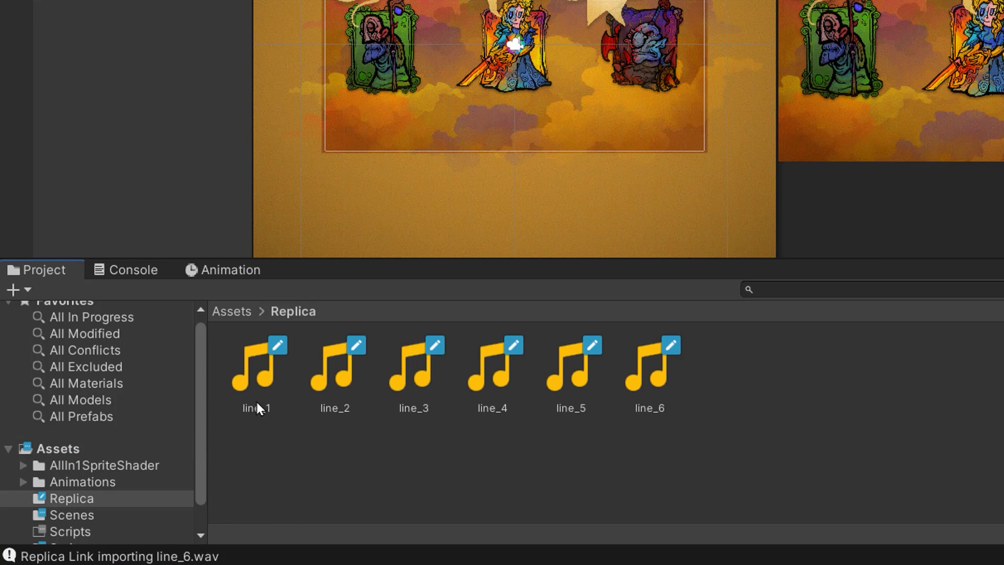
# Step: Review clips line_1 through line_6, then create an empty GameObject named Dialogue
pyautogui.click(256, 399)
pyautogui.click(359, 384)
pyautogui.click(413, 386)
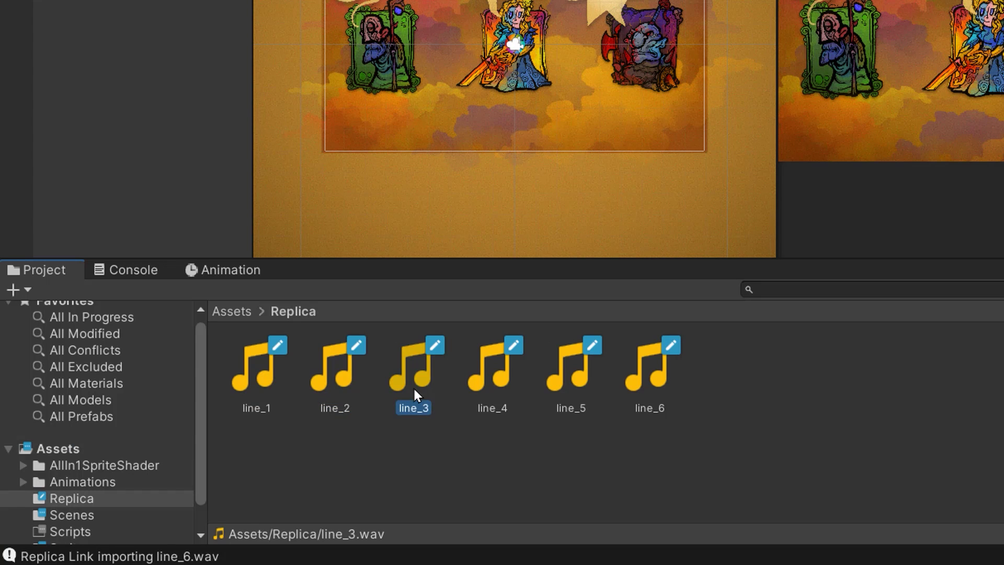
pyautogui.click(484, 379)
pyautogui.click(550, 380)
pyautogui.click(632, 384)
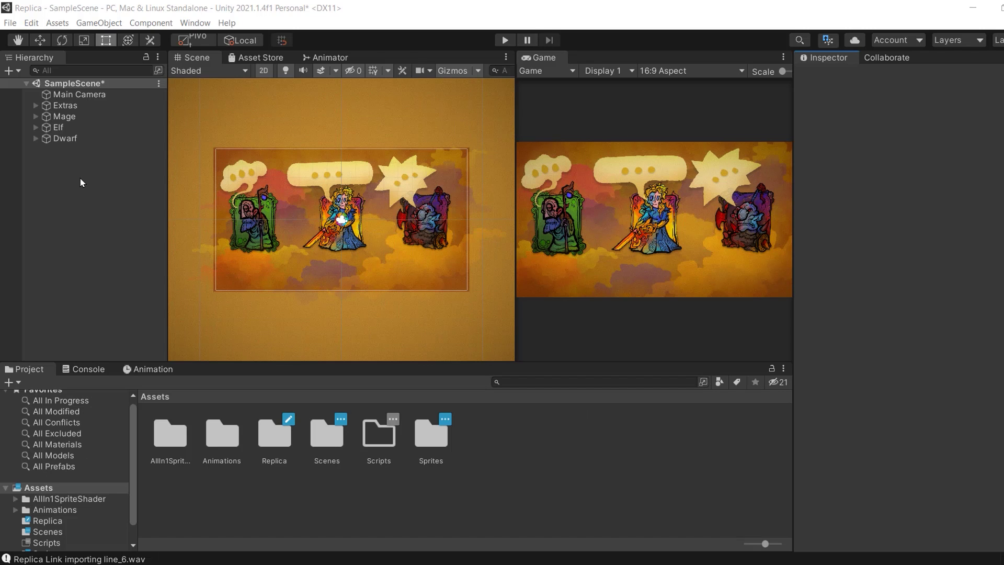
pyautogui.hotkey('ctrl', 'shift', 'n')
pyautogui.write('D')
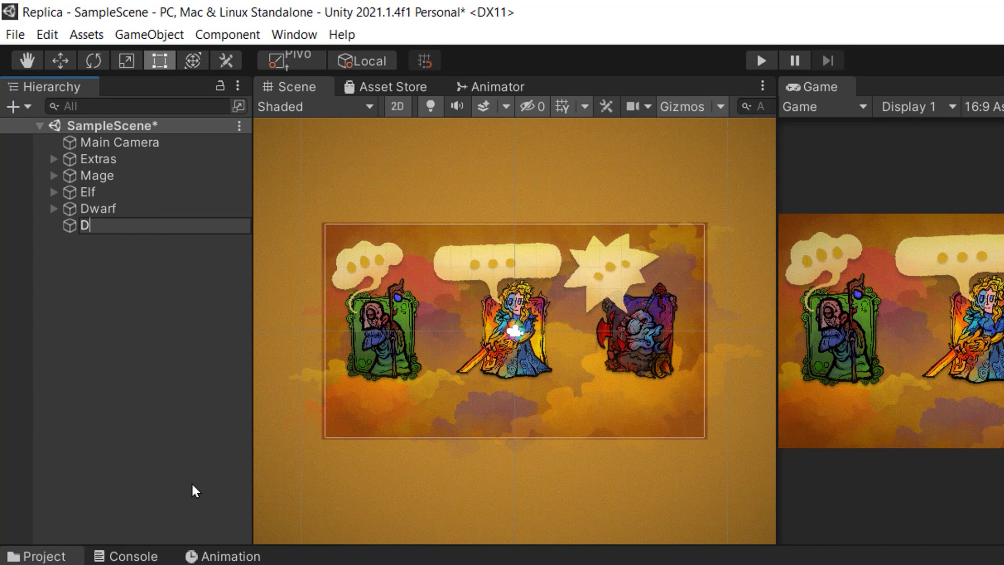
pyautogui.write('ialogue')
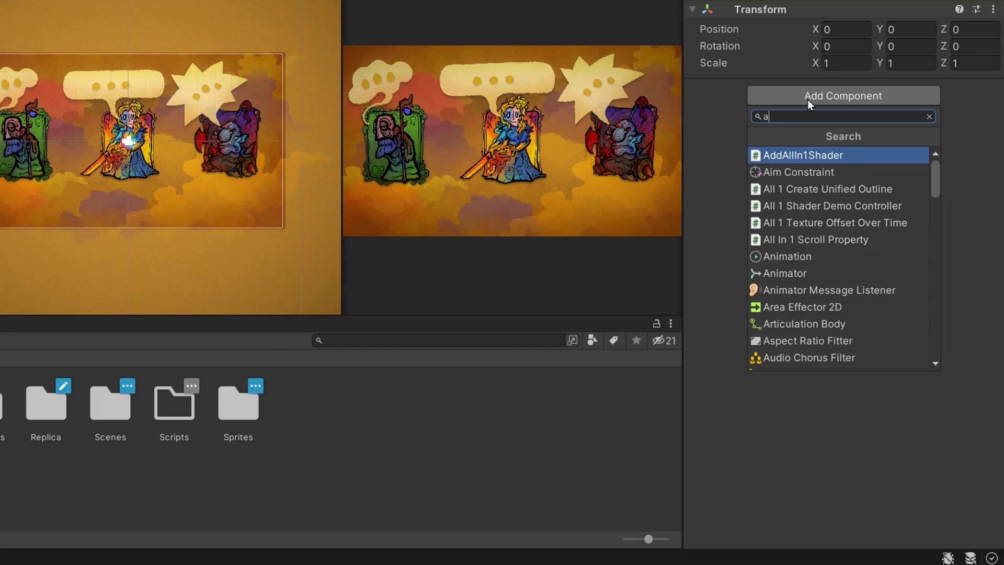
# Step: Give the Dialogue object an Audio Source with Play On Awake off and a new 'Dialogue' script
pyautogui.write('audio sou')
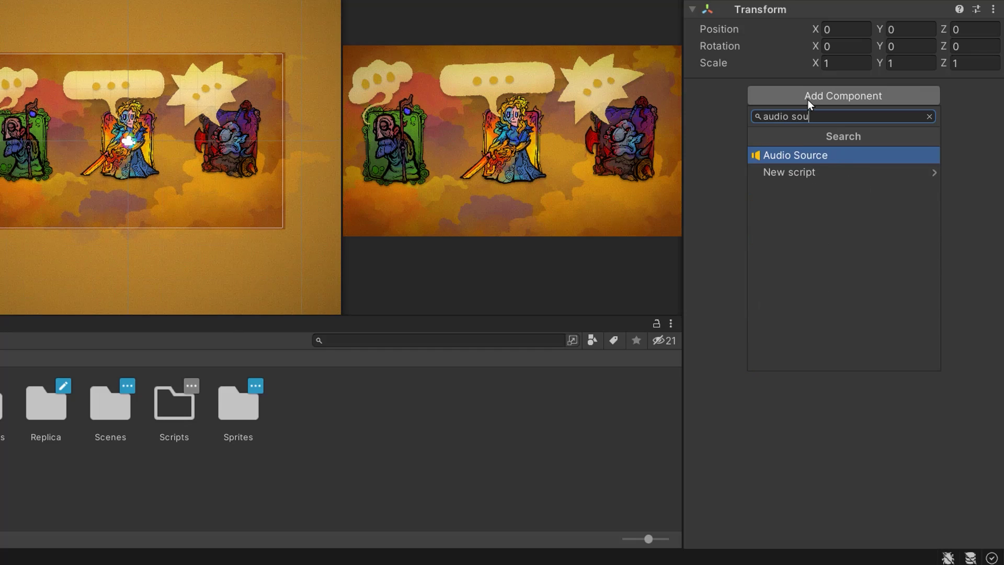
pyautogui.click(808, 157)
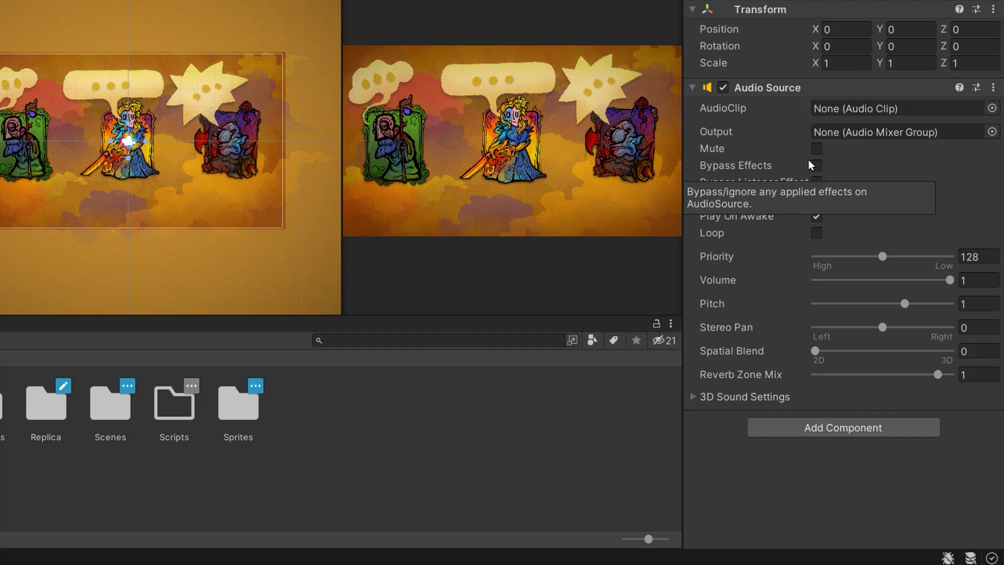
pyautogui.click(818, 214)
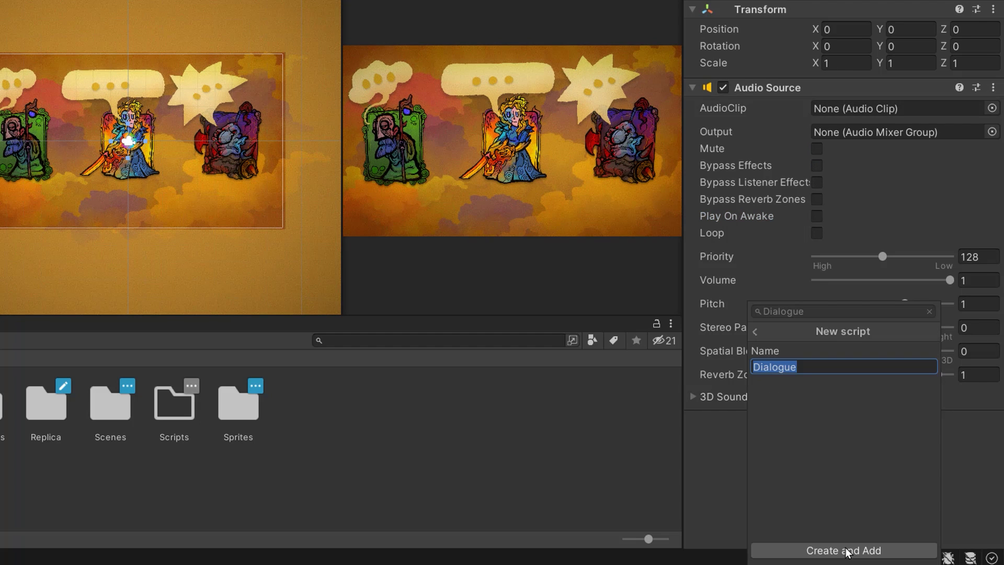
pyautogui.click(847, 552)
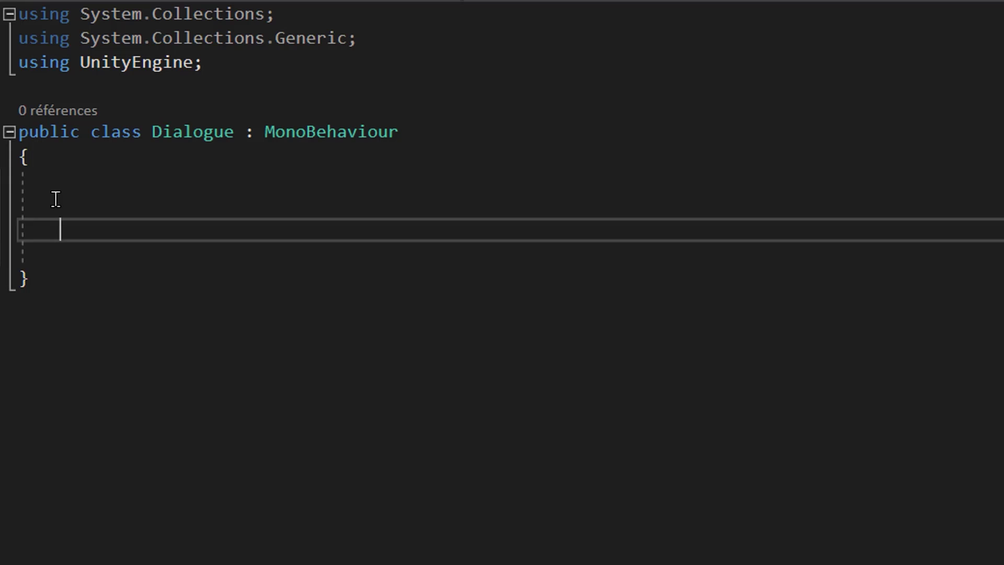
# Step: Declare a public AudioClip[] audioClips field and an AudioSource source fetched with GetComponent in Start
pyautogui.click(54, 199)
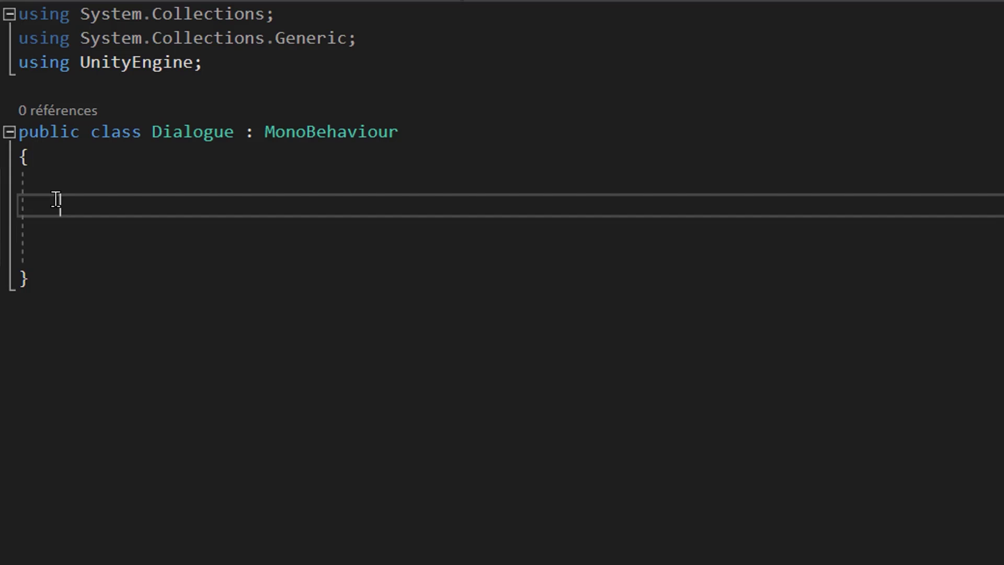
pyautogui.write('public AudioClip[] au')
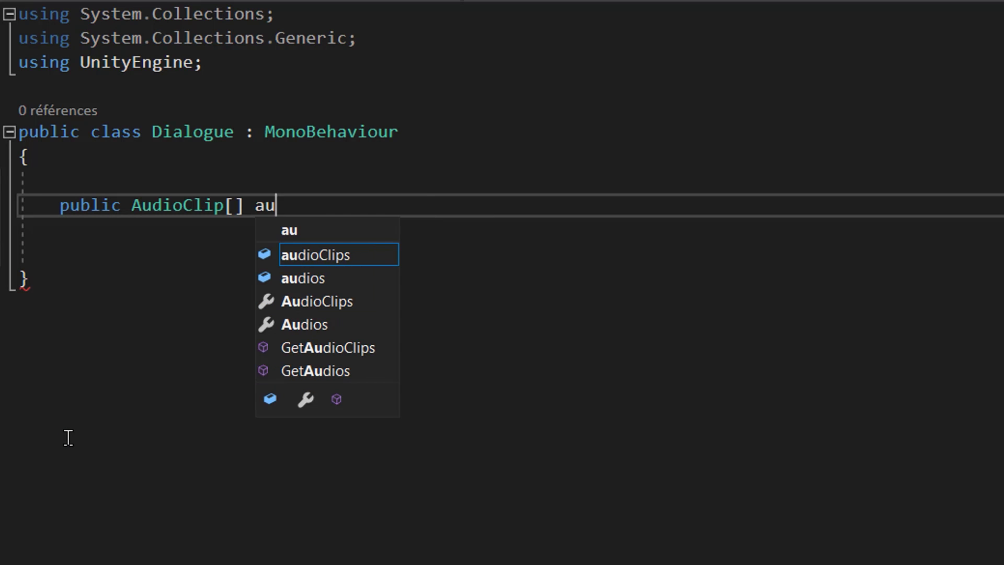
pyautogui.write('dioClips;')
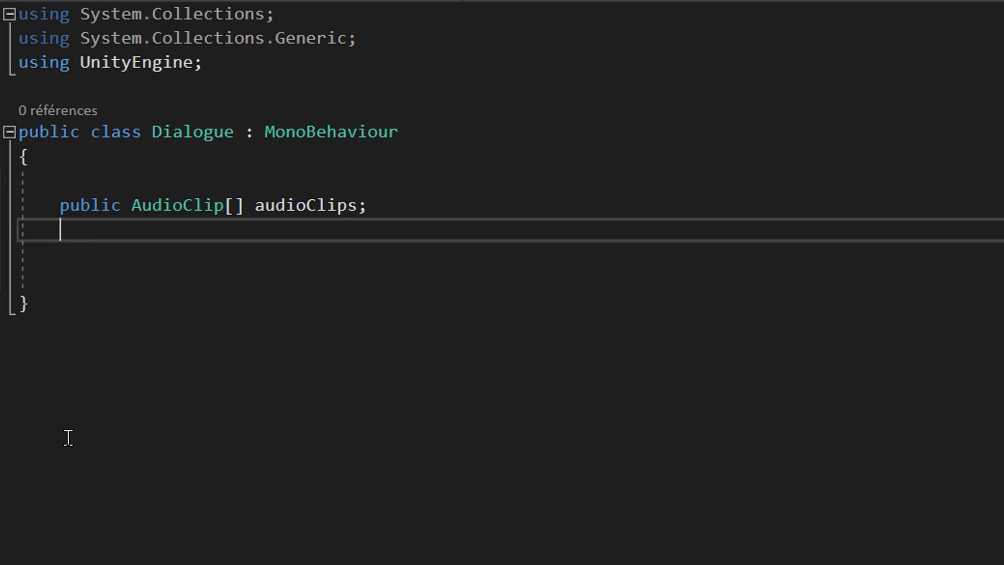
pyautogui.press('Return')
pyautogui.write('AudioS')
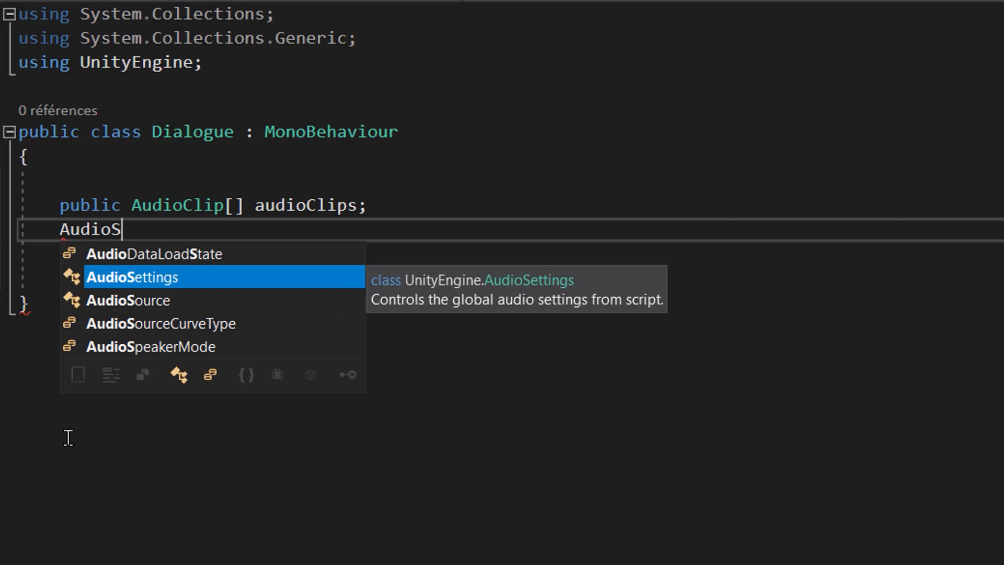
pyautogui.press('Down')
pyautogui.press('Tab')
pyautogui.write('source;')
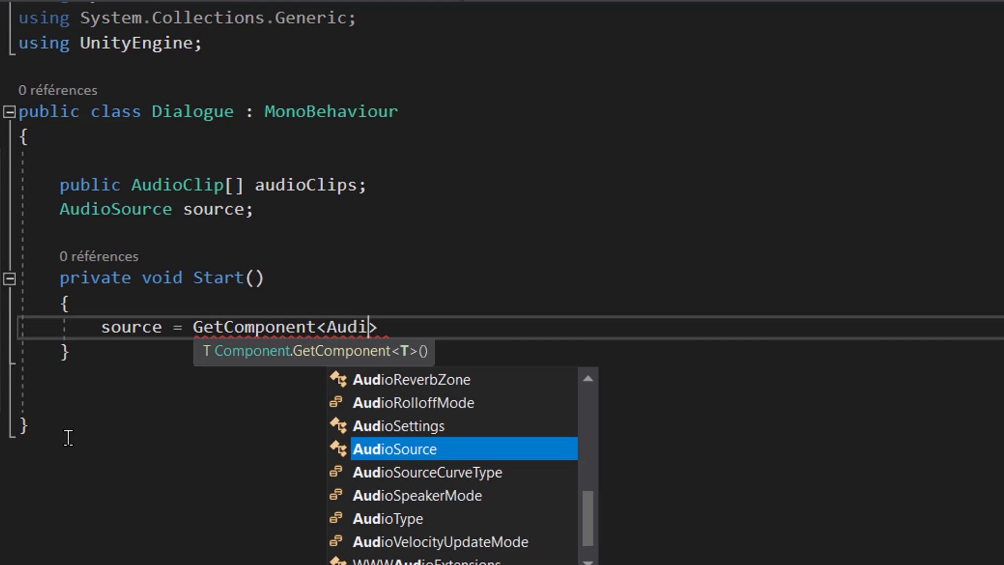
pyautogui.write('oS')
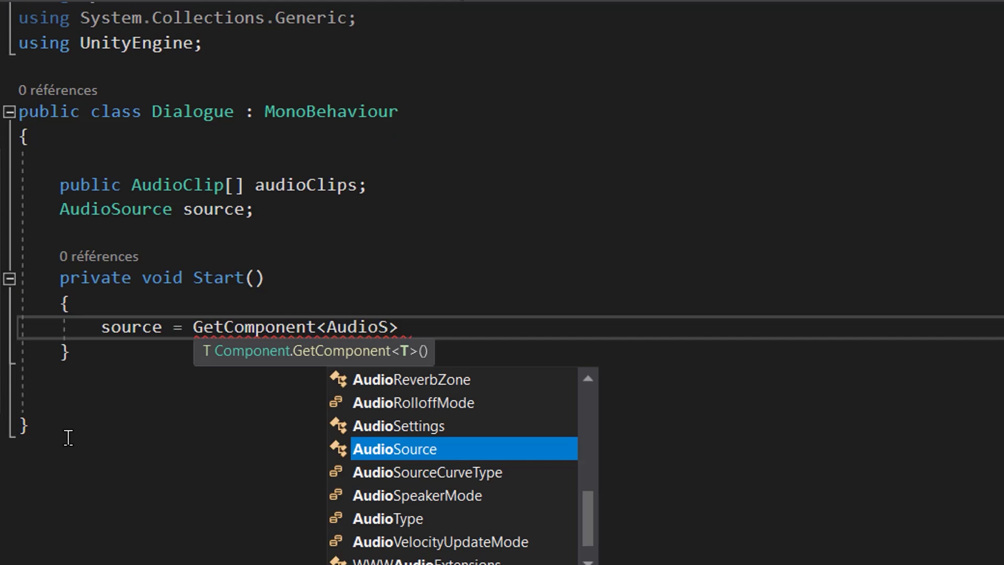
pyautogui.press('Tab')
pyautogui.press('Right')
pyautogui.write('();')
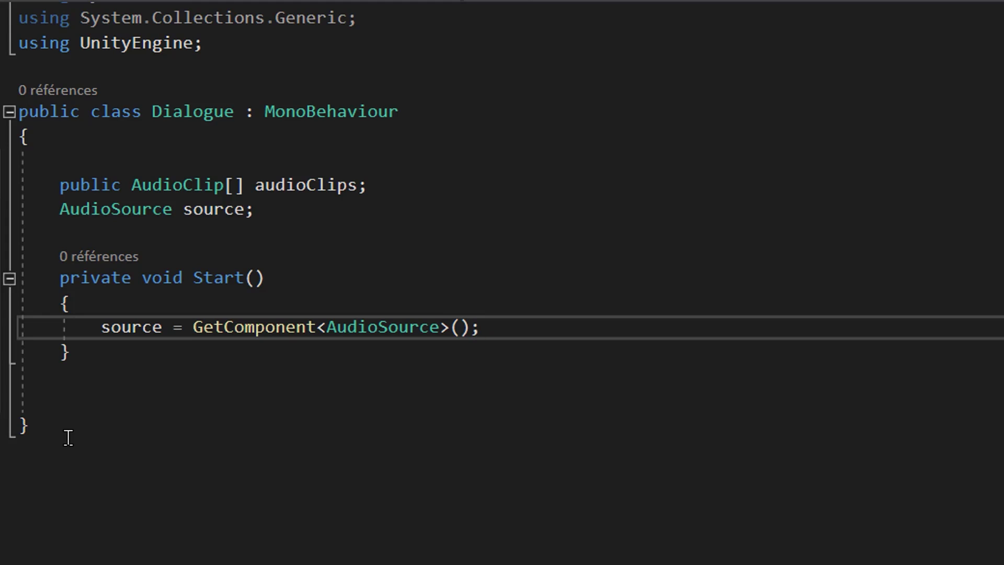
# Step: Add an empty IEnumerator StartDialogue() method below Start
pyautogui.click(104, 364)
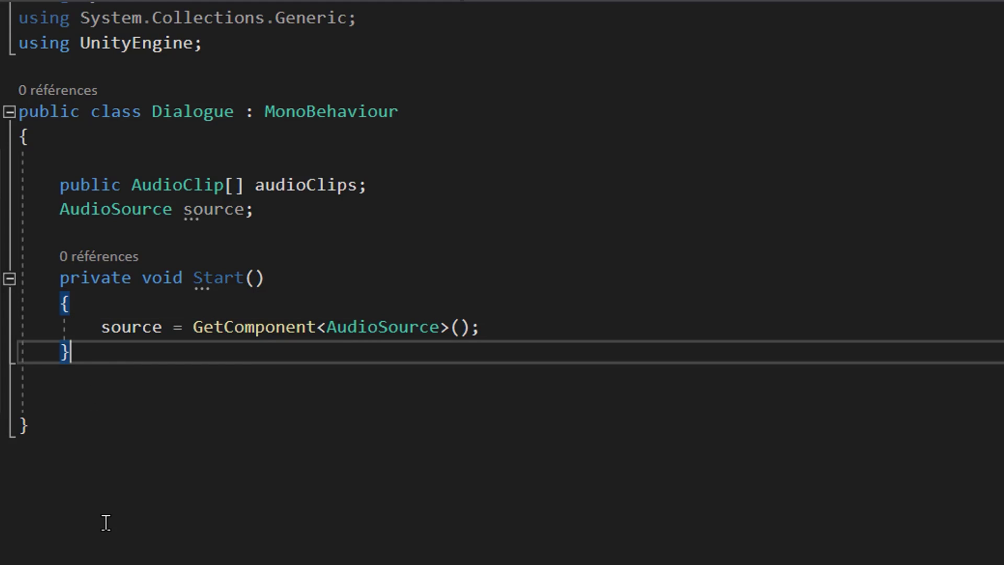
pyautogui.press('Return')
pyautogui.press('Return')
pyautogui.write('IEnumerator StartDialogue() {')
pyautogui.press('Return')
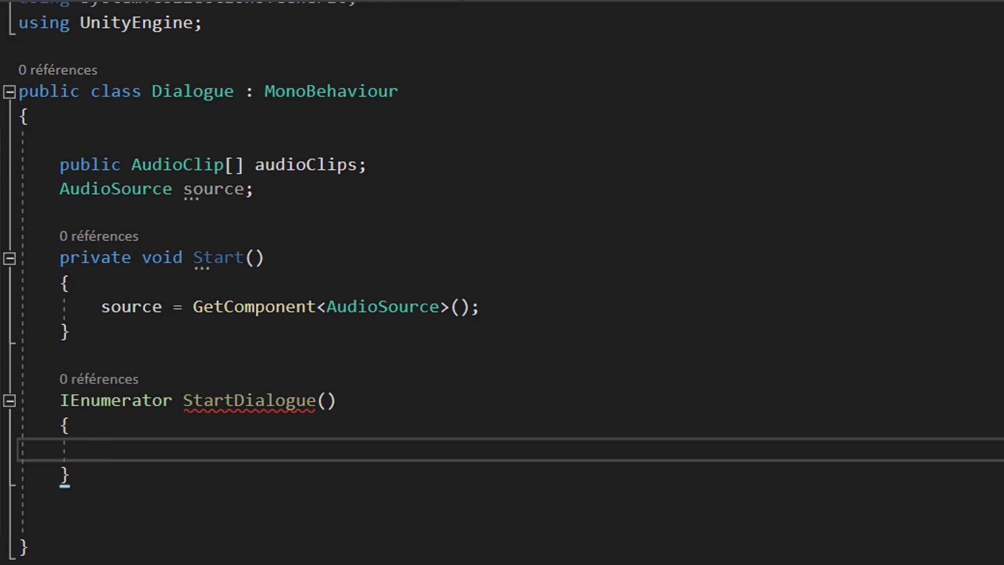
# Step: Write a for loop over audioClips.Length that sets source.clip = audioClips[i]
pyautogui.write('for')
pyautogui.press('Tab')
pyautogui.press('Tab')
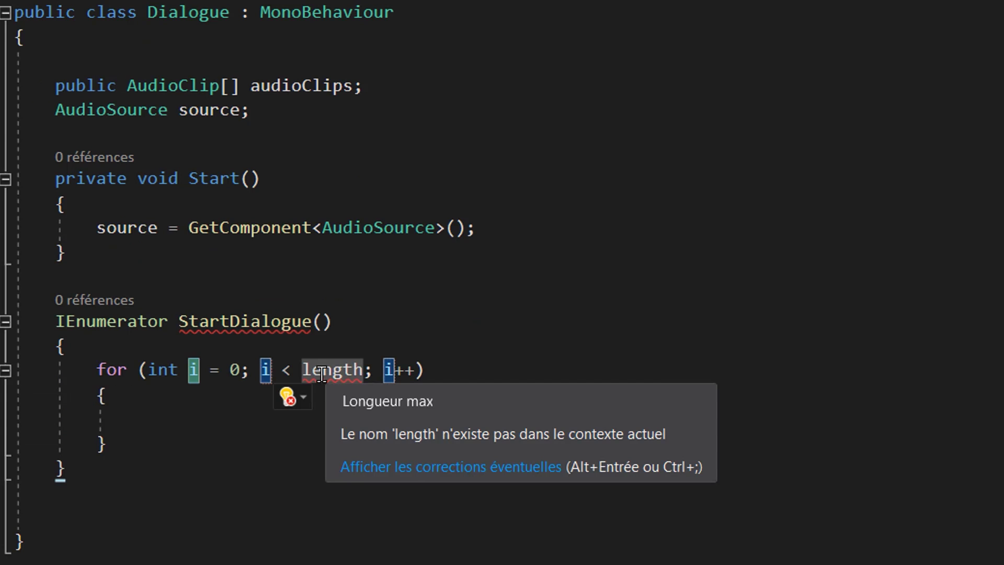
pyautogui.doubleClick(321, 374)
pyautogui.write('audioC')
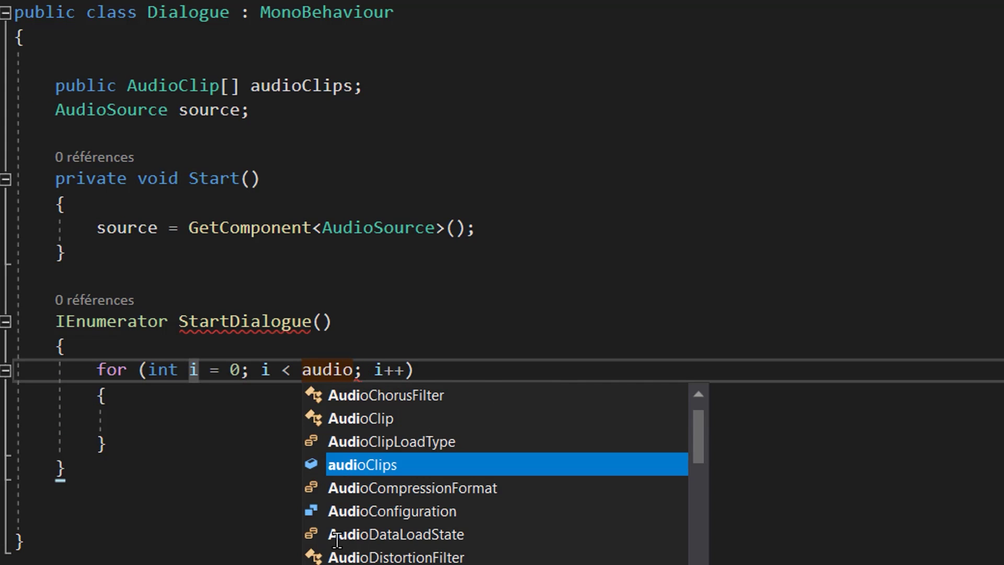
pyautogui.press('Tab')
pyautogui.write('.Le')
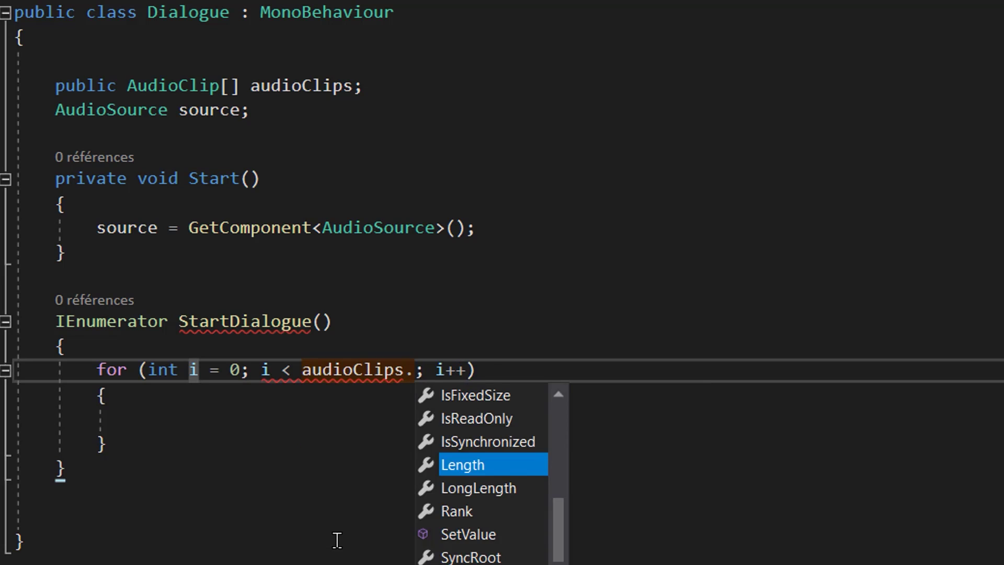
pyautogui.press('Tab')
pyautogui.press('Down')
pyautogui.press('Down')
pyautogui.write('source.clip = ')
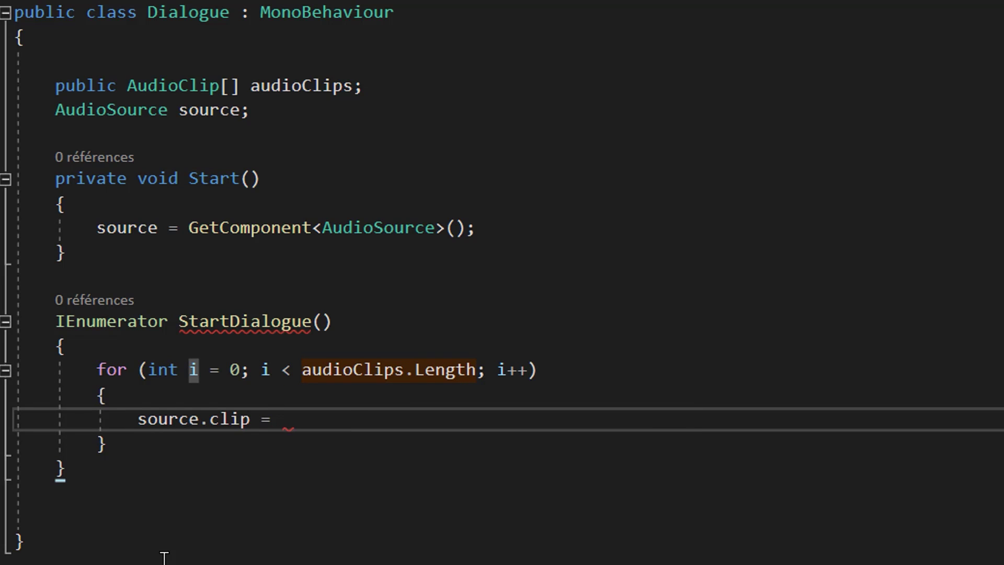
pyautogui.write('audioC')
pyautogui.press('Tab')
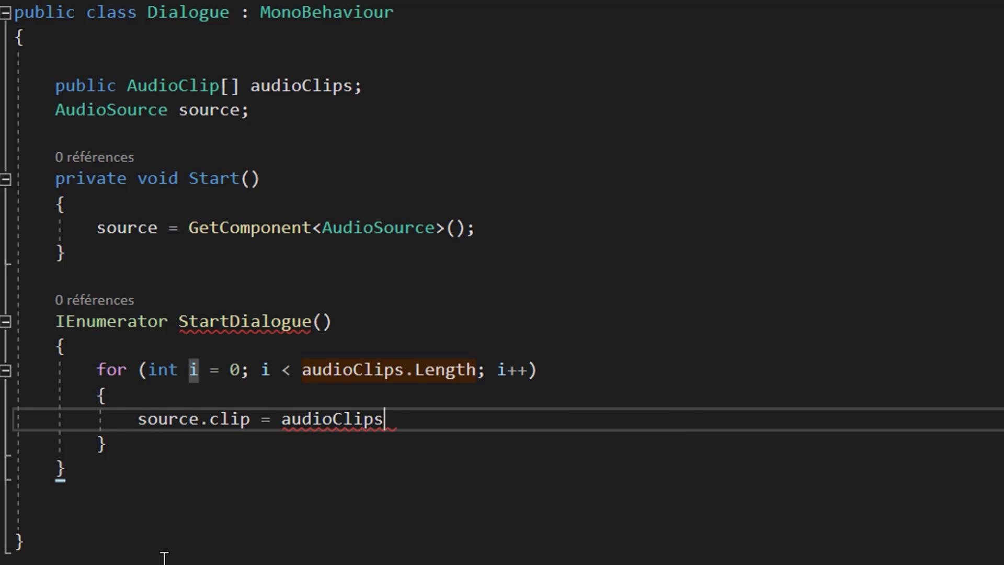
pyautogui.write('[i')
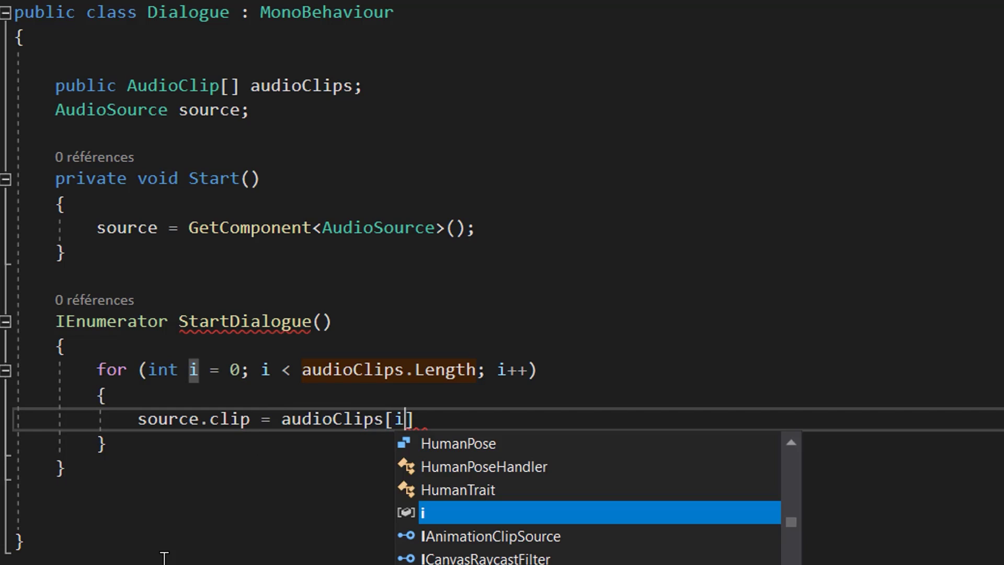
pyautogui.write(']')
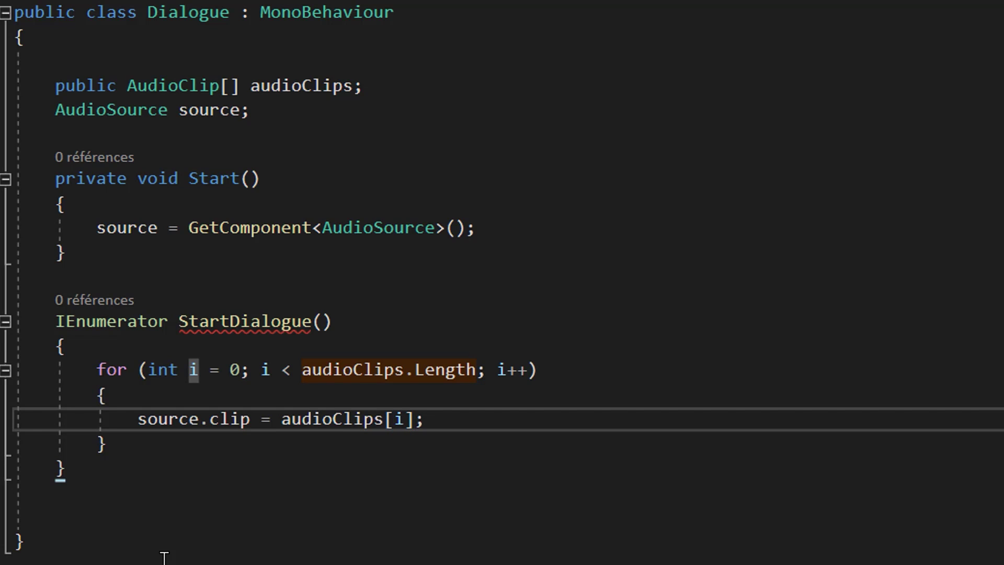
# Step: Inside the loop, call source.Play() and yield a WaitForSeconds on the clip's length
pyautogui.press('Return')
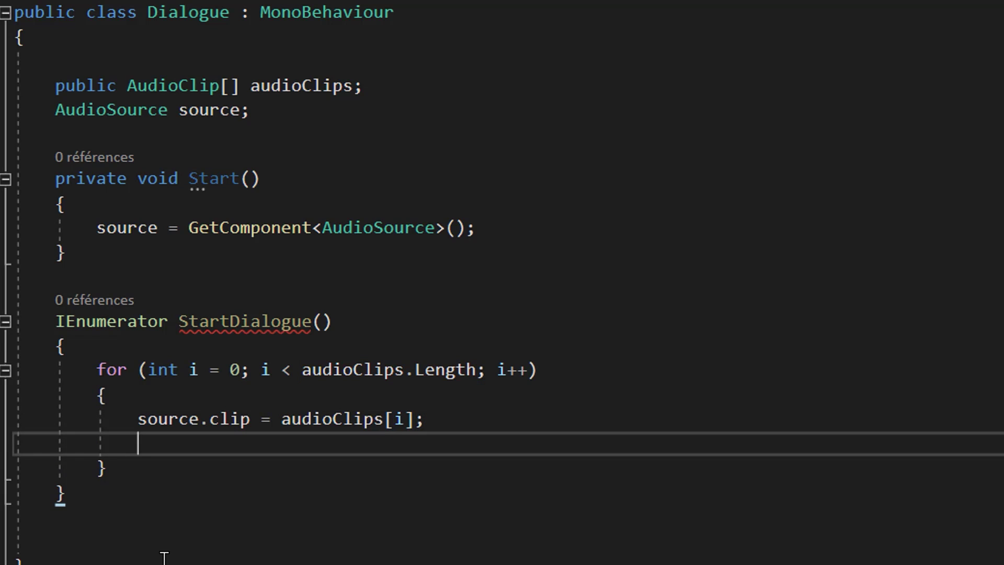
pyautogui.write('source')
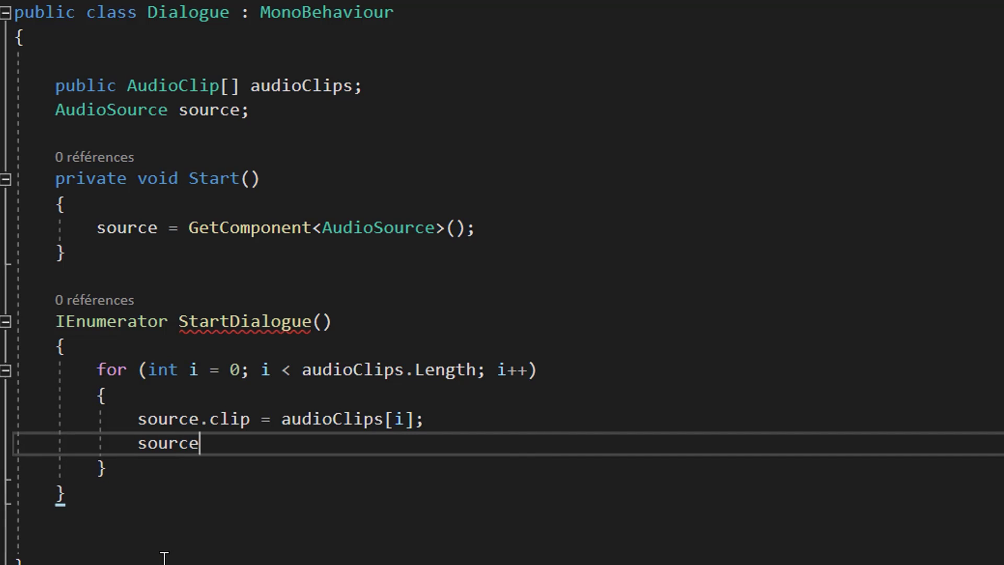
pyautogui.write('.Pl')
pyautogui.press('Tab')
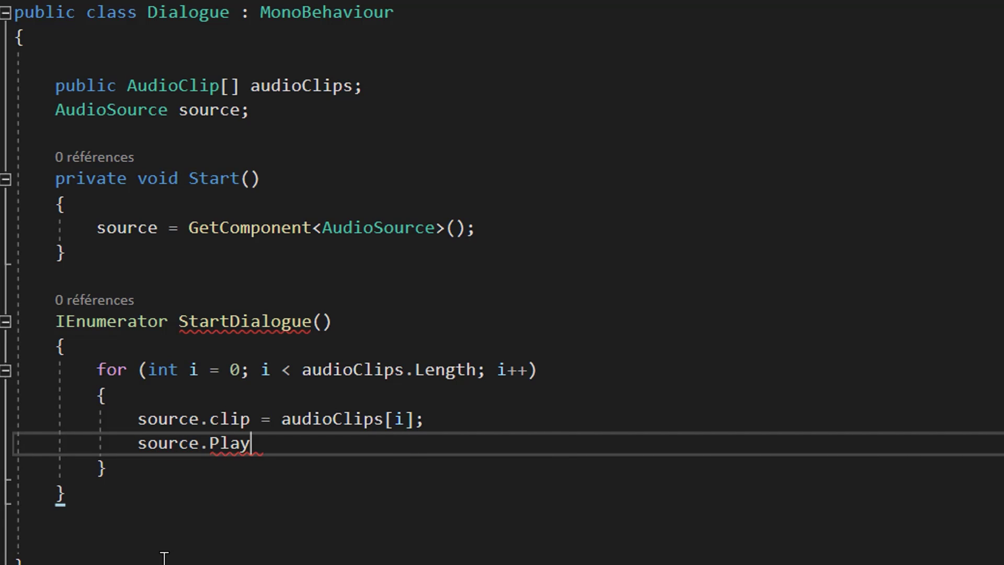
pyautogui.write('();')
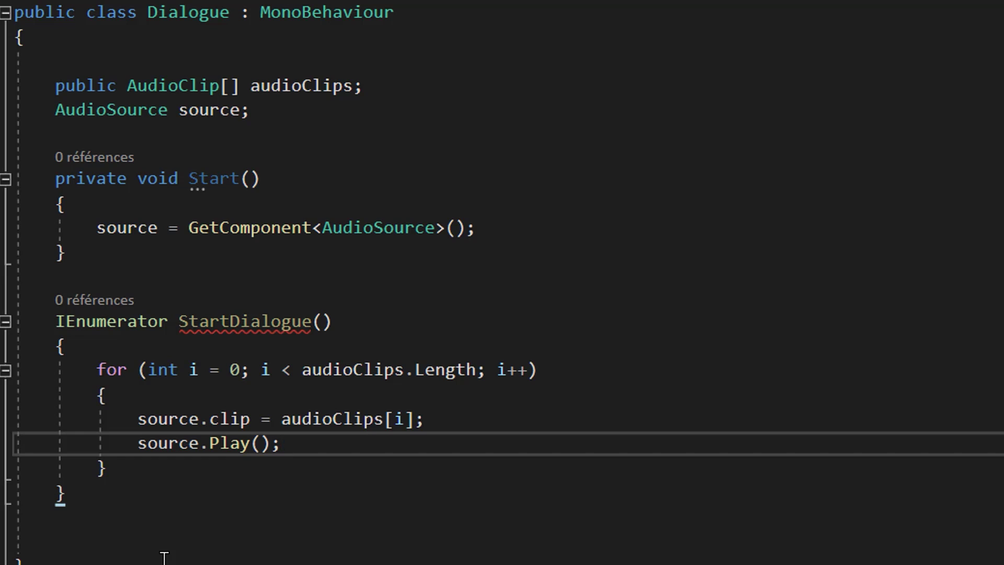
pyautogui.press('Return')
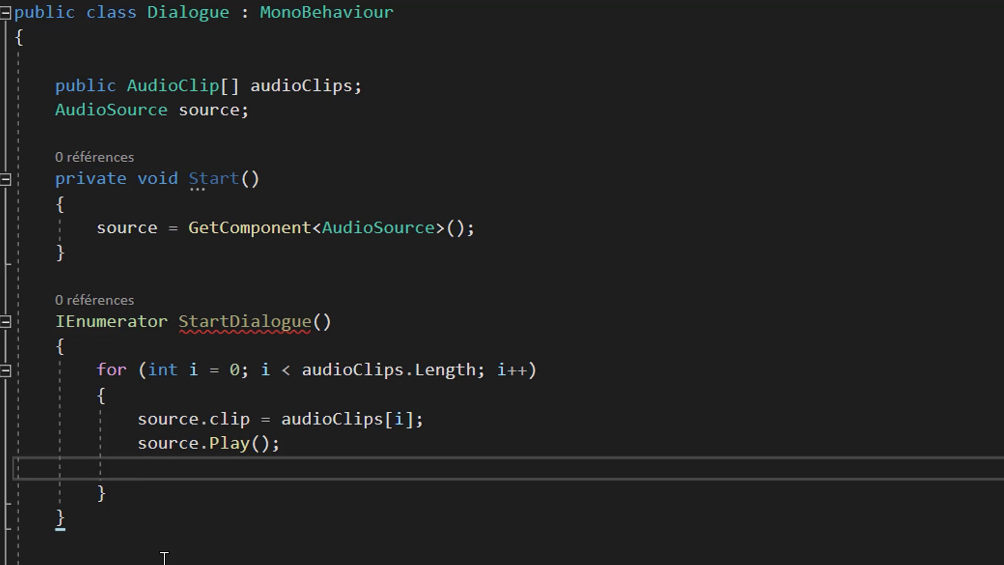
pyautogui.write('yield return new WaitForSeconds();')
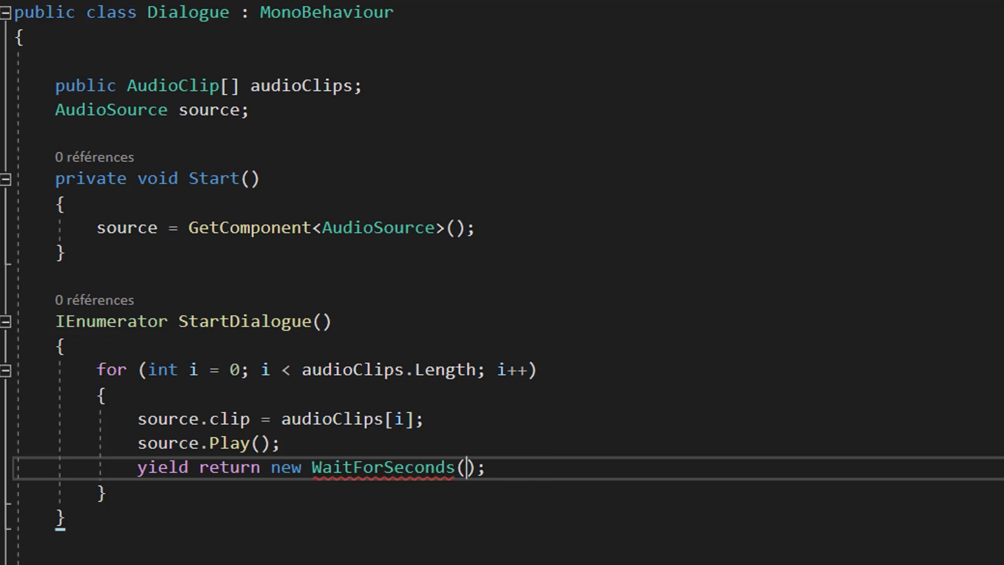
pyautogui.write('audioClips')
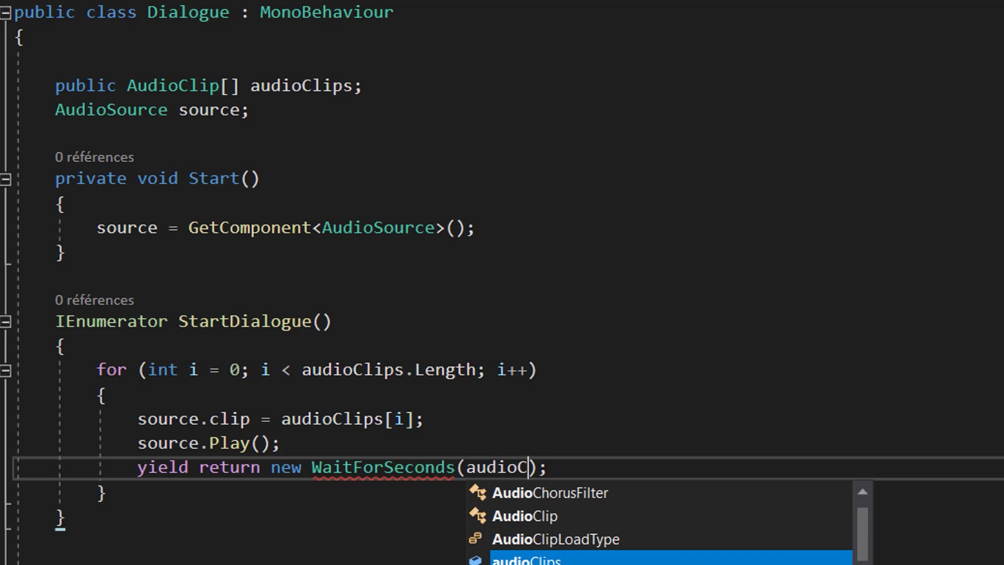
pyautogui.write('[')
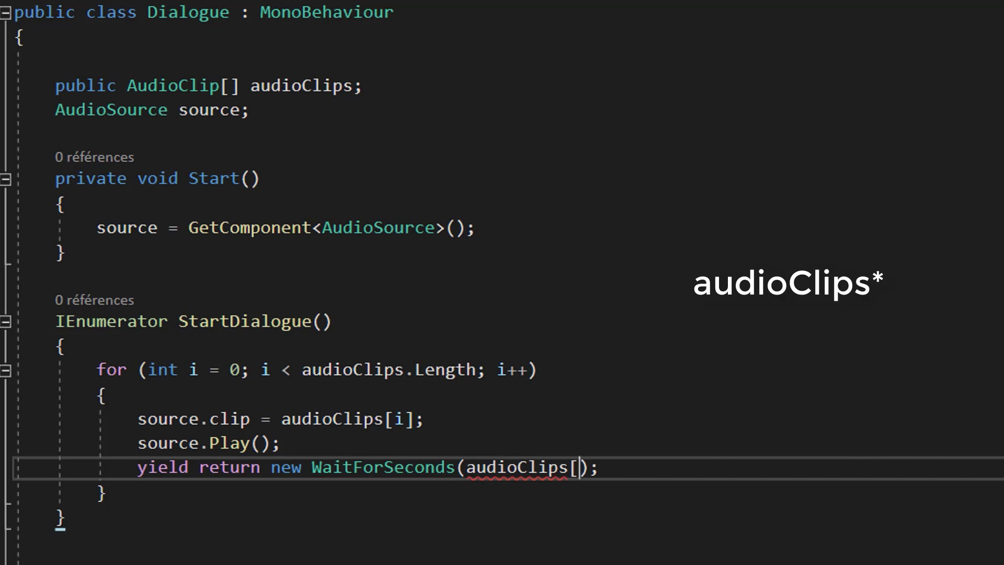
pyautogui.write('i')
pyautogui.write('.length')
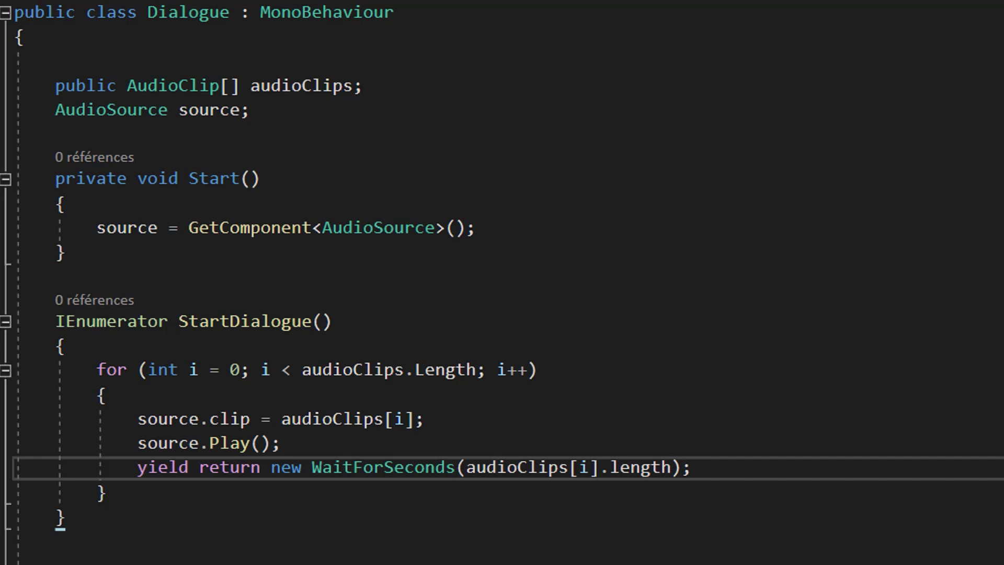
# Step: Launch the coroutine from Start with StartCoroutine(StartDialogue())
pyautogui.click(611, 229)
pyautogui.press('Return')
pyautogui.write('StartC')
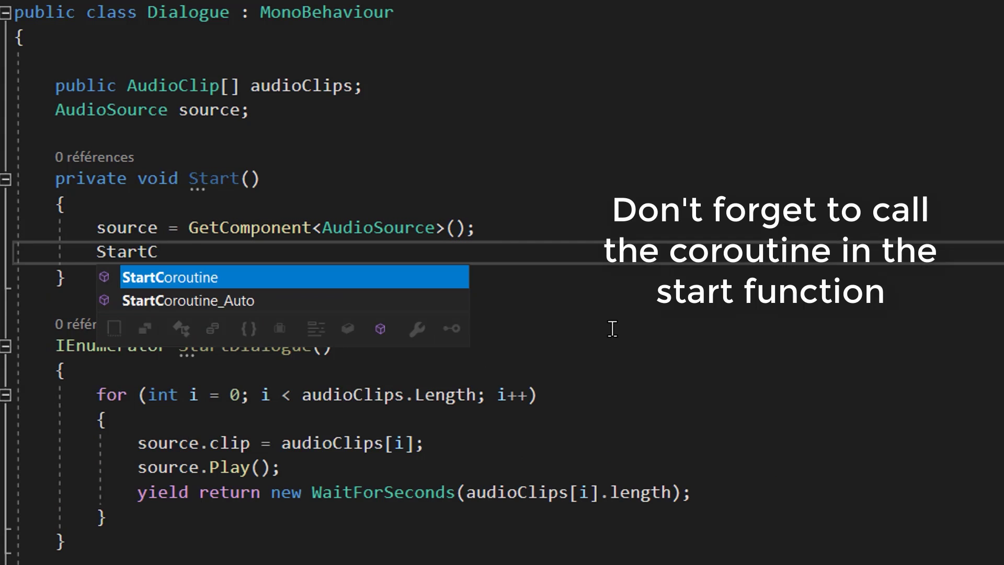
pyautogui.write('oroutine(StartDialogue());')
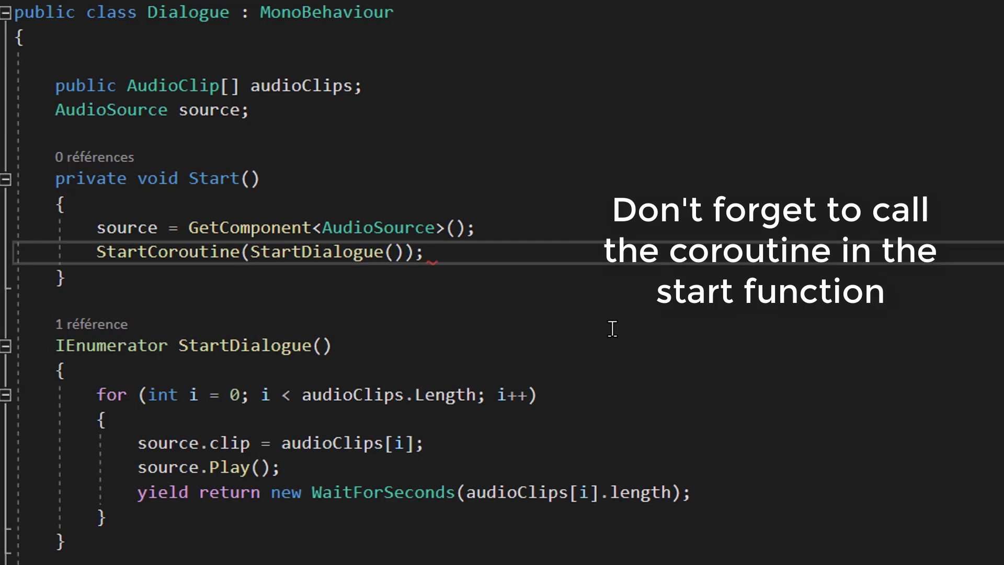
# Step: Drag clips line_1 through line_6 onto the Dialogue component's Audio Clips field
pyautogui.click(620, 328)
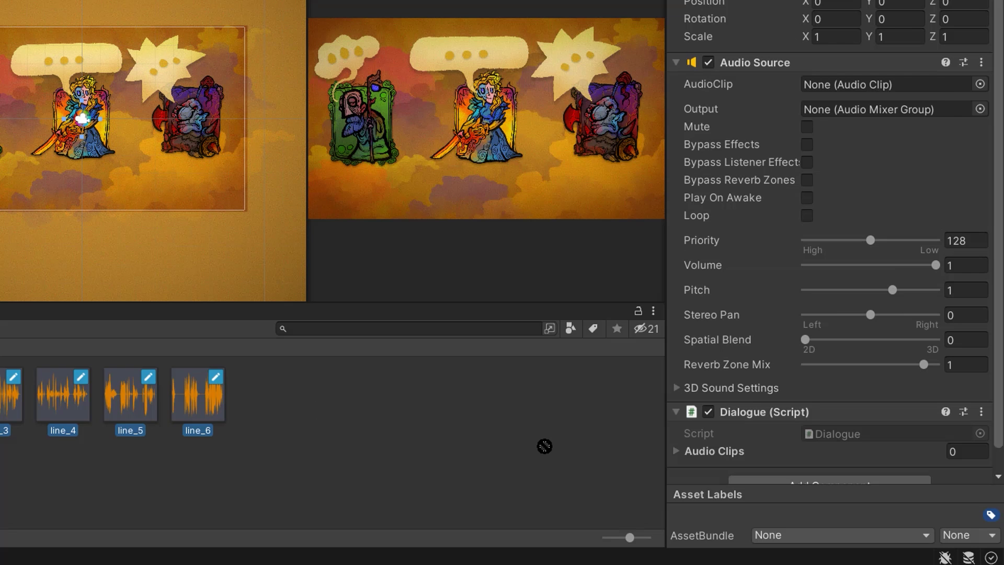
pyautogui.moveTo(652, 437); pyautogui.dragTo(679, 451)
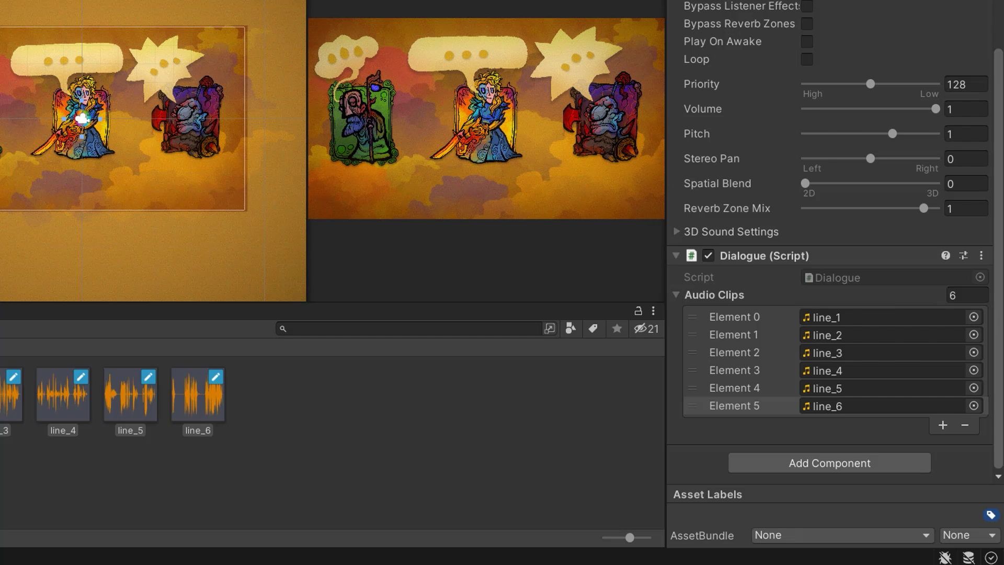
# Step: Run the Unity scene with Ctrl+P to hear the dialogue in the maximized Game view
pyautogui.hotkey('ctrl', 'p')
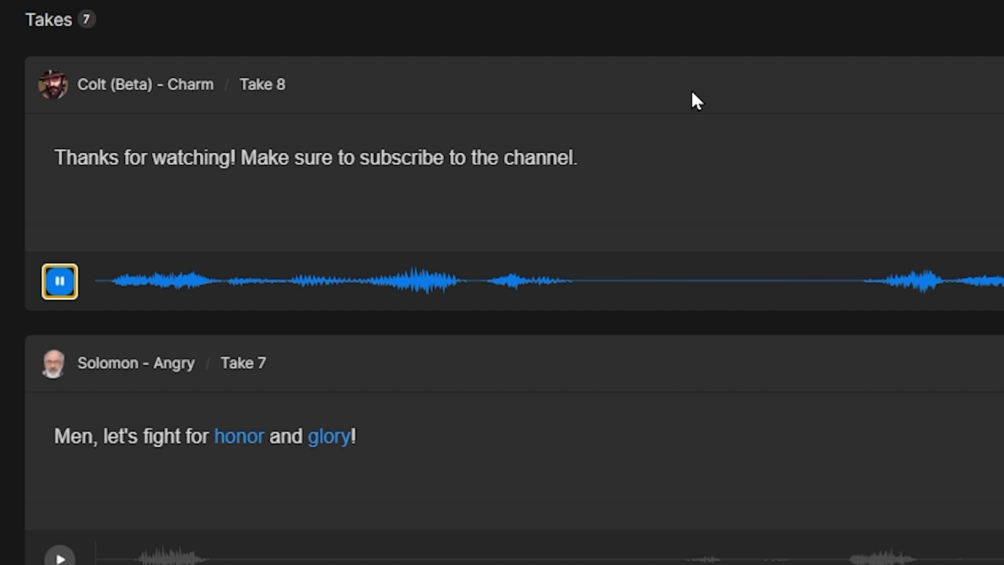
# Step: Scroll up the Replica Studios page to return to the Sandbox
pyautogui.scroll(8, 154, 267)
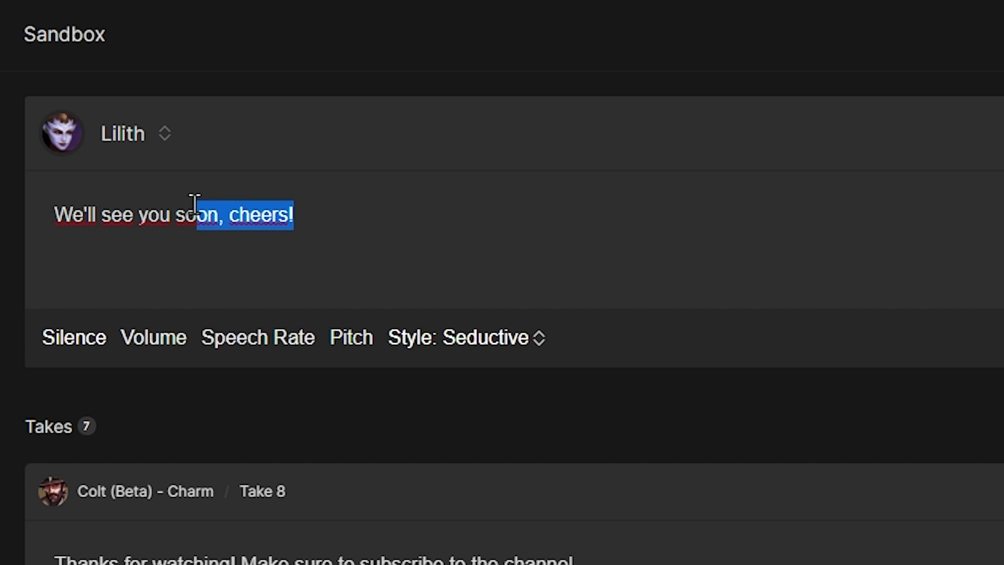